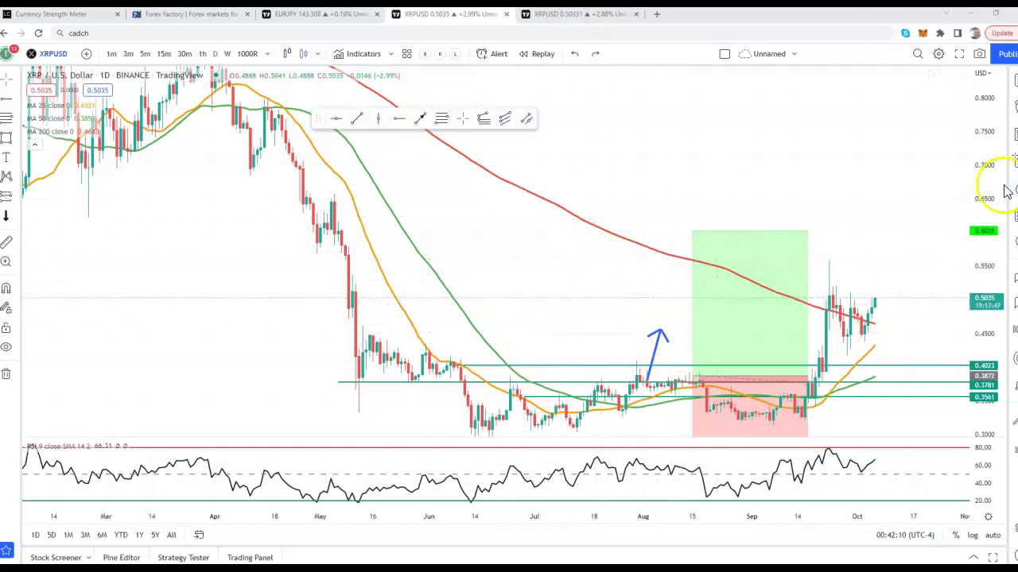
Examine the daily XRPUSD price action around the green and red position box and the 200-period moving average
left_click_drag(819, 162, 818, 143)
left_click_drag(995, 155, 989, 227)
scroll(559, 309, "down", 3)
scroll(400, 289, "up", 3)
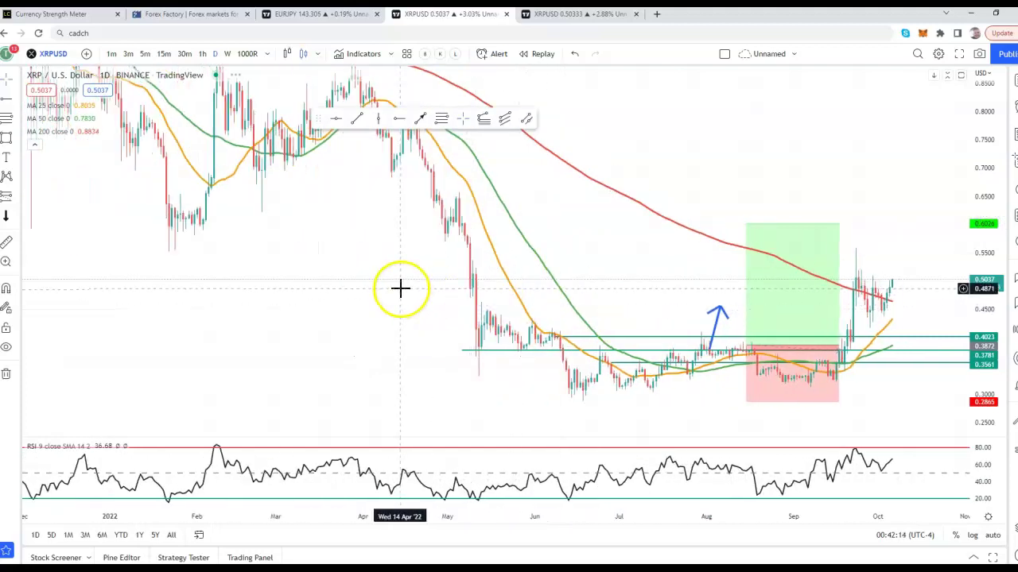
left_click_drag(997, 213, 998, 295)
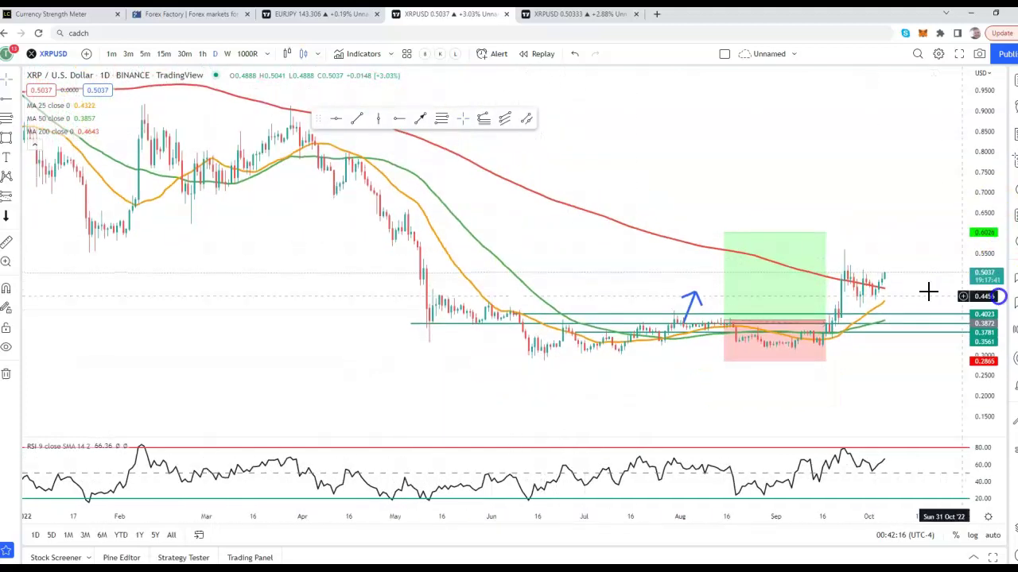
scroll(550, 230, "up", 1)
Switch to the weekly XRPUSD chart and examine the black downtrend line from the 2021 high
left_click(557, 15)
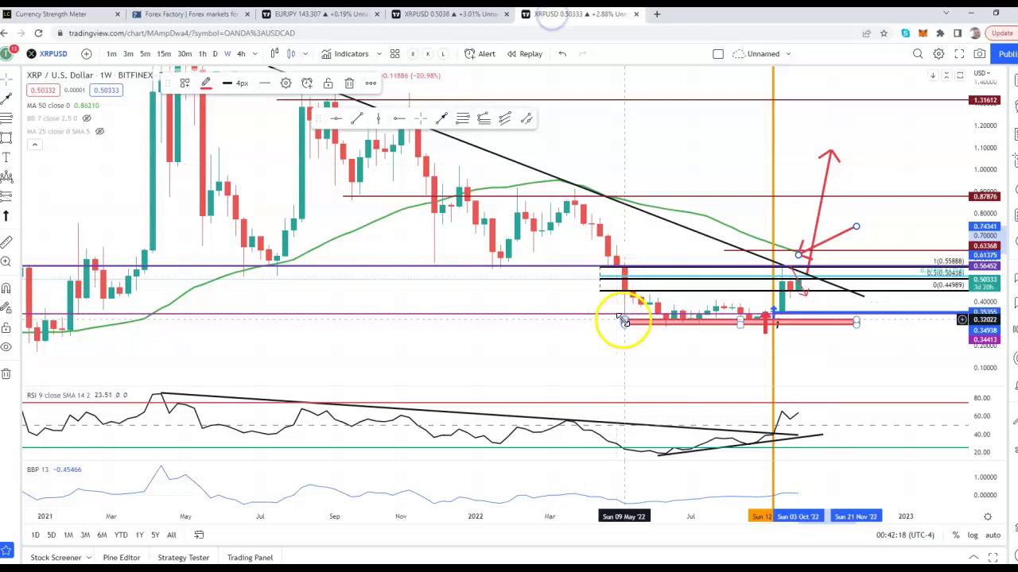
scroll(624, 320, "down", 2)
scroll(400, 233, "up", 4)
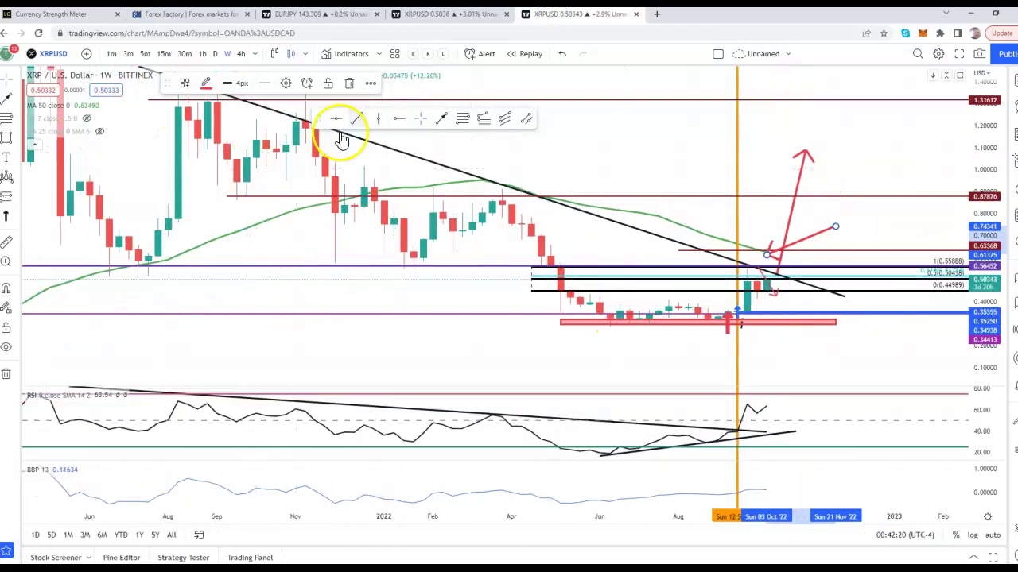
left_click_drag(680, 148, 680, 179)
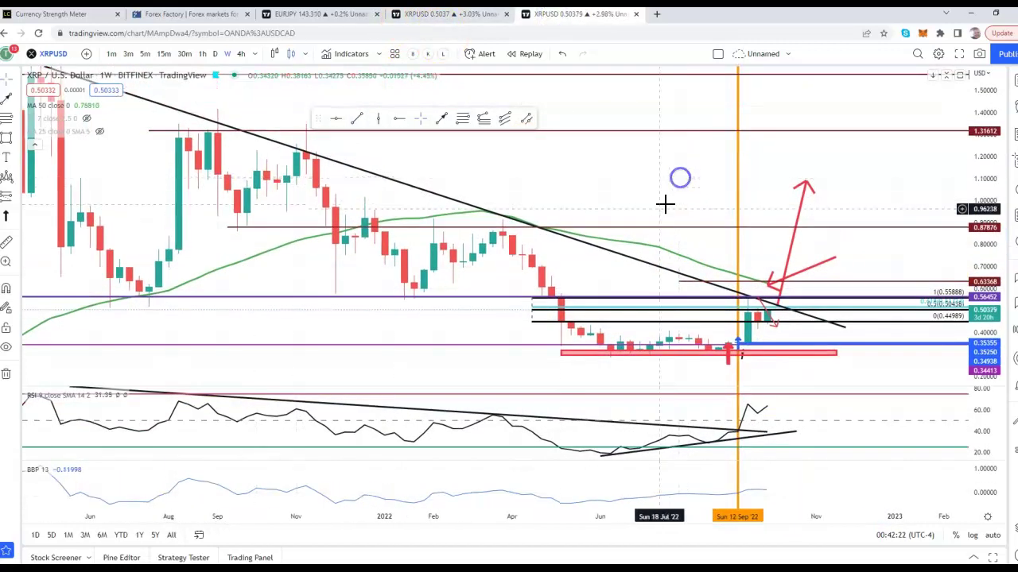
scroll(666, 200, "down", 1)
left_click_drag(999, 186, 999, 259)
scroll(631, 273, "down", 2)
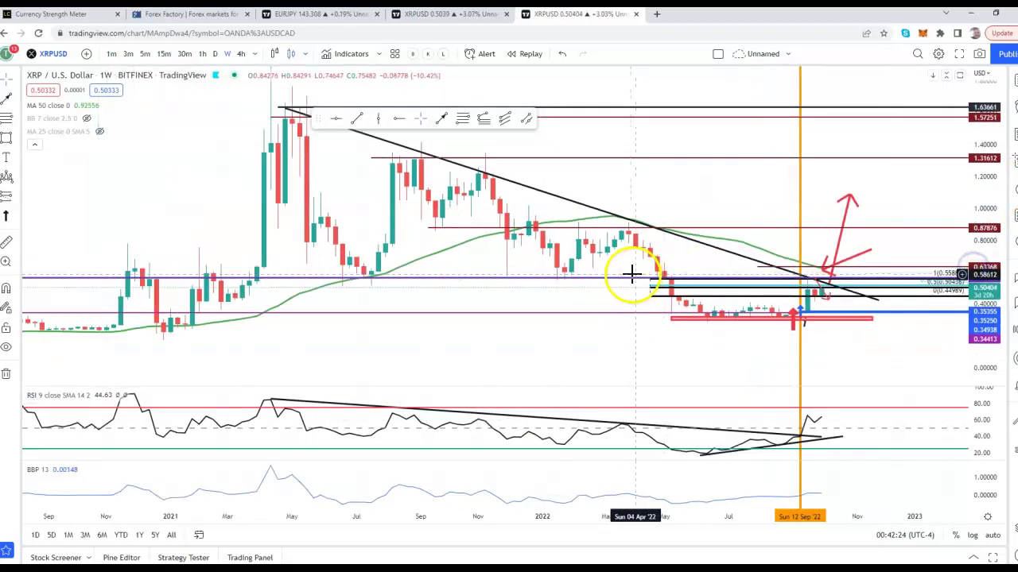
scroll(749, 292, "up", 1)
scroll(754, 290, "down", 2)
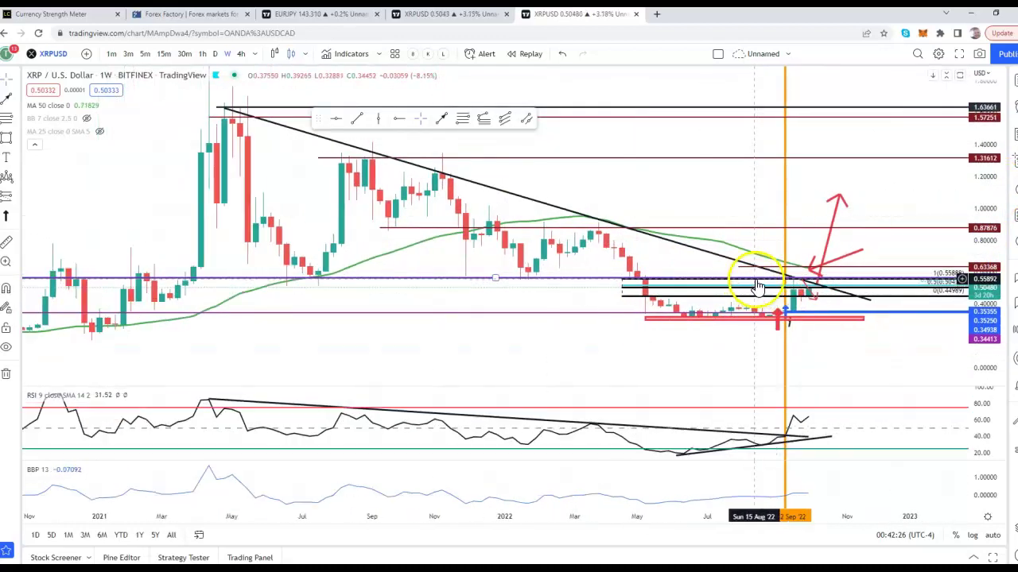
Examine the recent weekly candles between the 0.44989 and 0.55888 levels, beneath the downtrend line and the 50-period moving average
left_click_drag(978, 337, 976, 315)
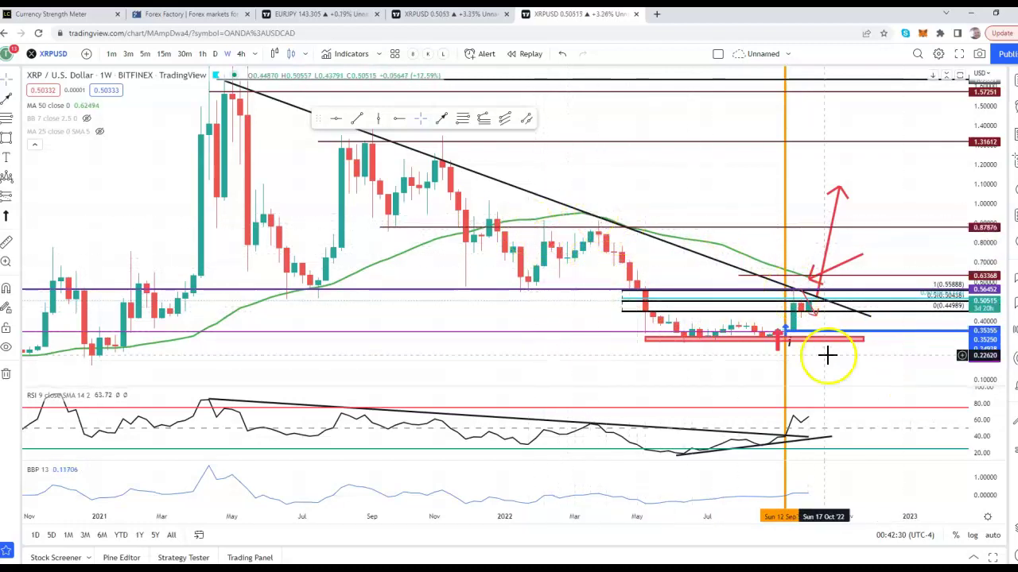
scroll(642, 280, "up", 2)
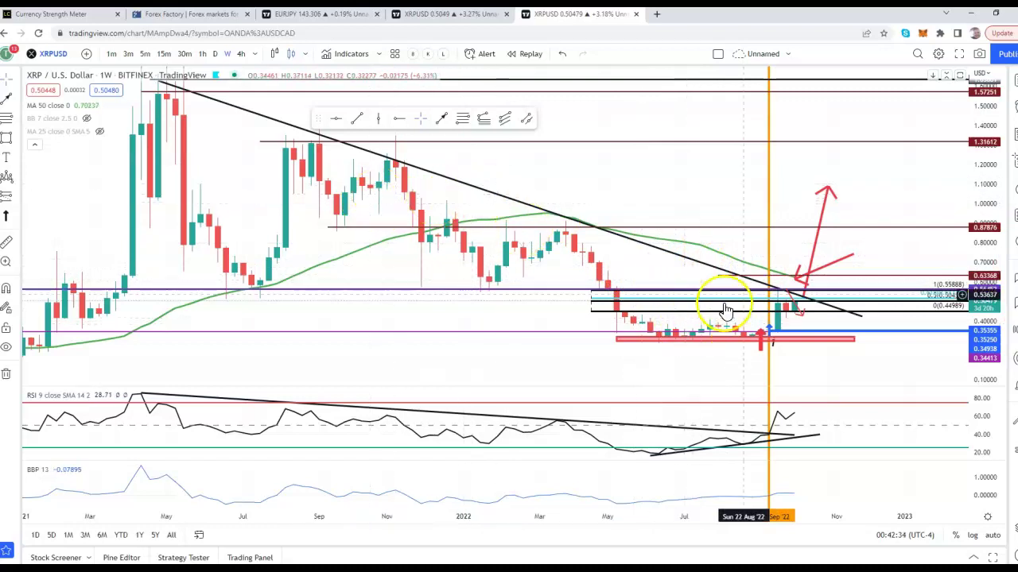
left_click_drag(998, 335, 994, 259)
scroll(855, 310, "up", 2)
left_click_drag(857, 270, 878, 254)
scroll(840, 295, "up", 3)
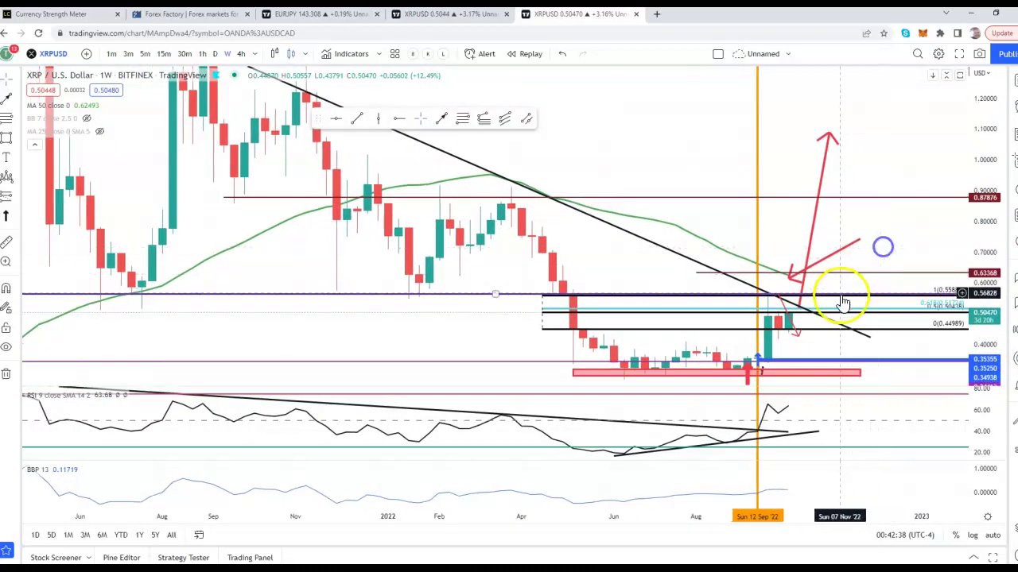
left_click_drag(802, 346, 826, 329)
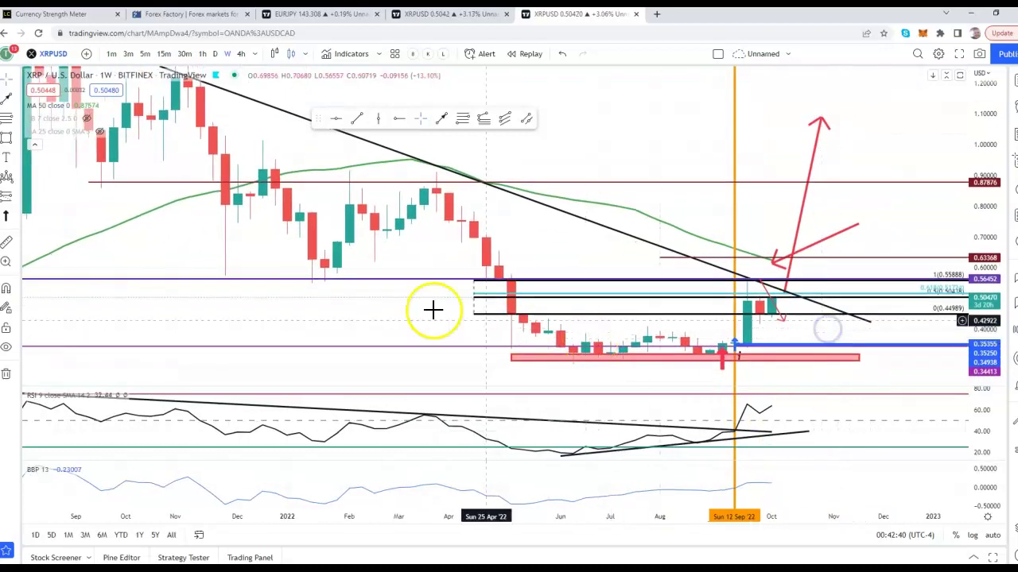
scroll(377, 305, "down", 4)
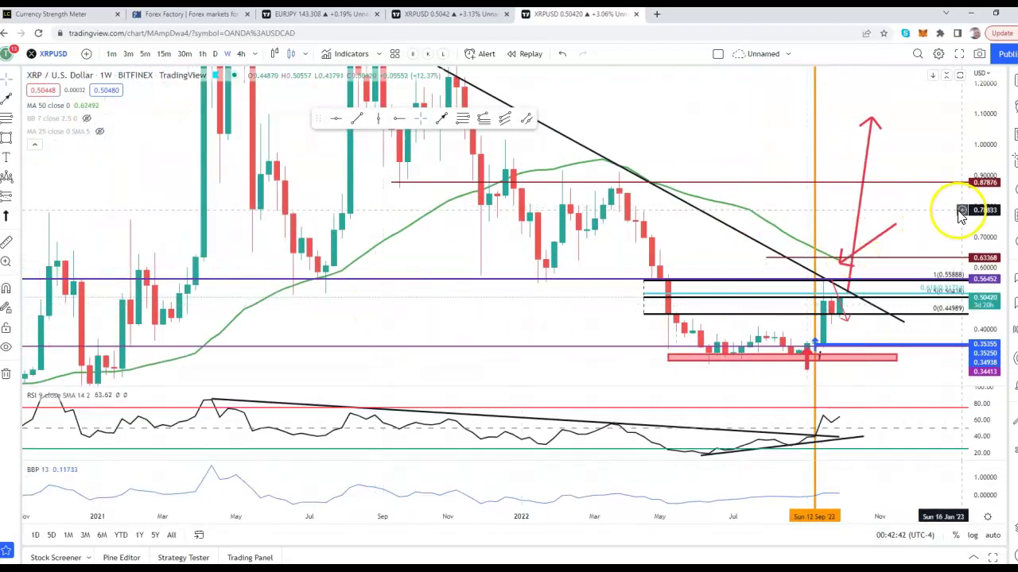
left_click_drag(965, 213, 965, 292)
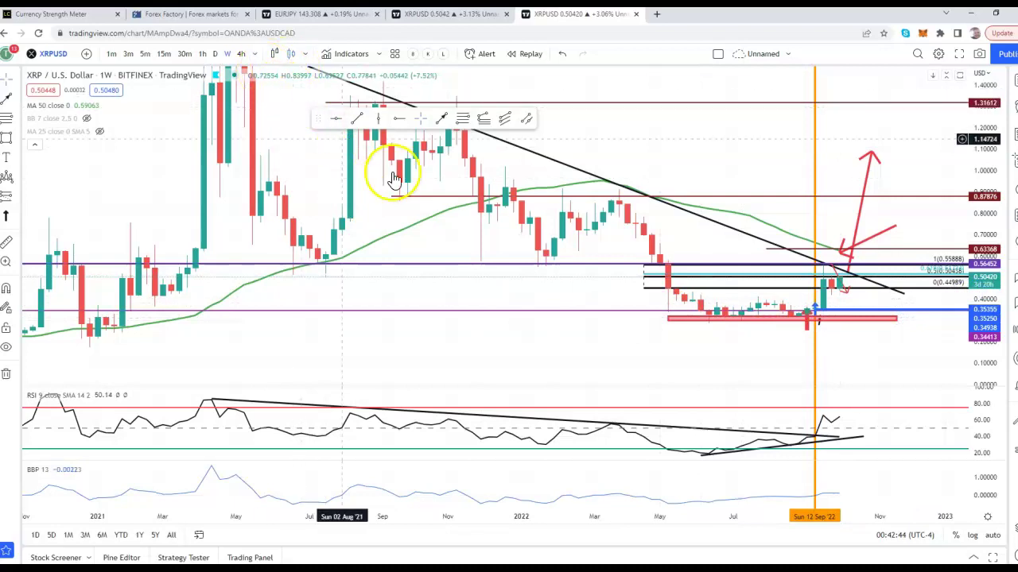
Enlarge the RSI pane and rescale its axis so both RSI trendlines fit inside it
left_click_drag(977, 438, 975, 419)
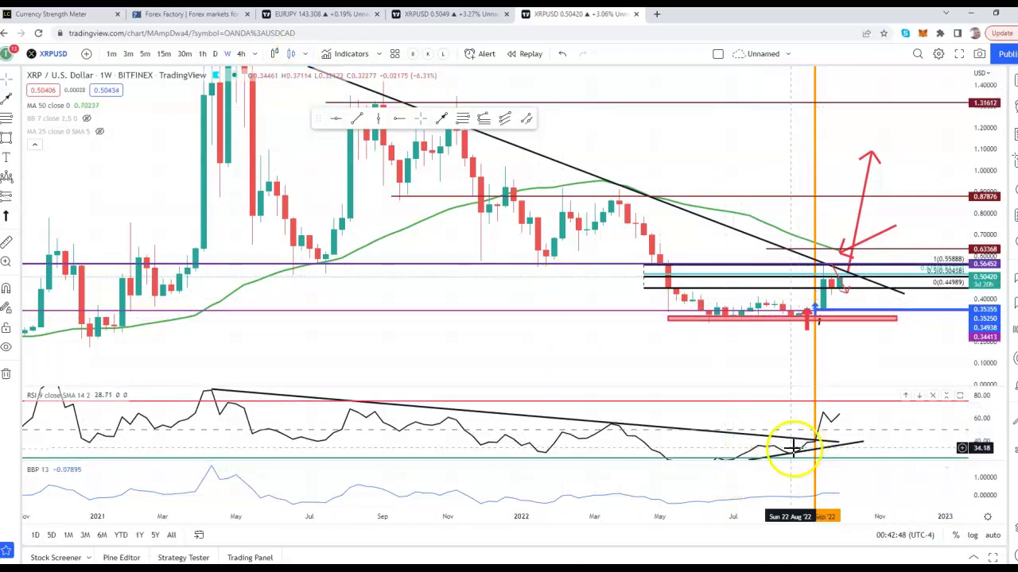
left_click_drag(720, 462, 722, 493)
left_click_drag(688, 438, 713, 419)
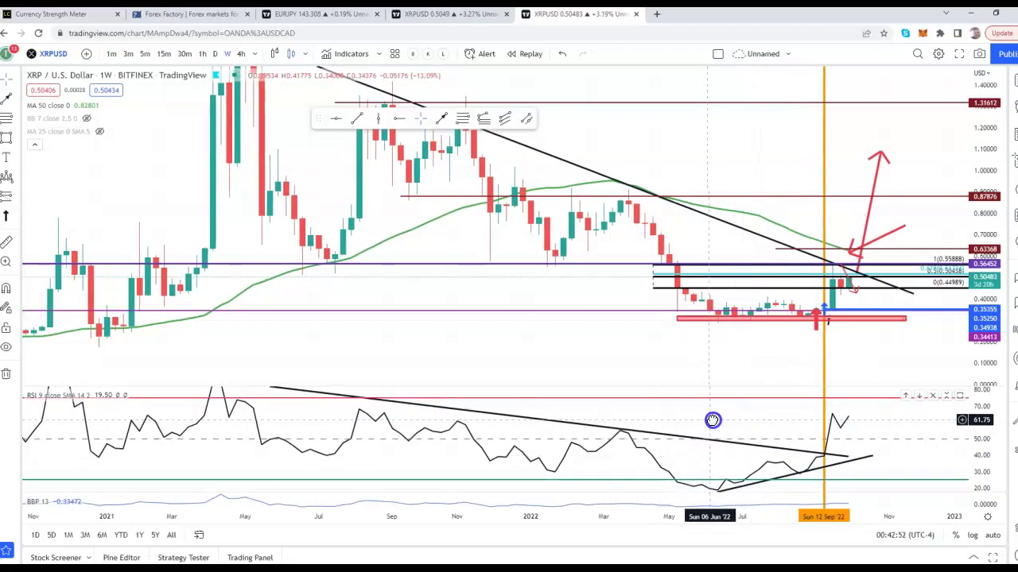
left_click_drag(979, 421, 985, 438)
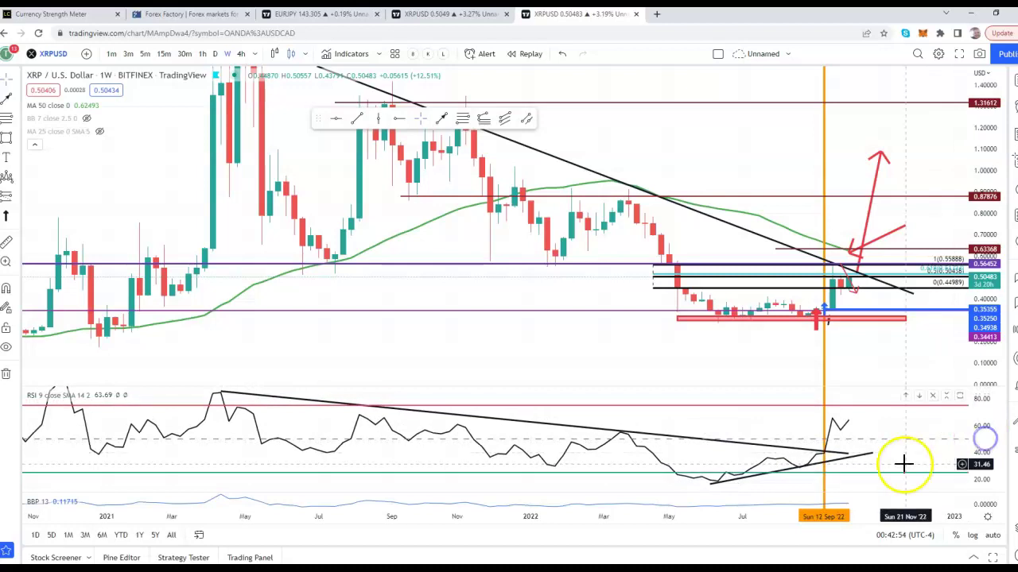
Fit the 2021 high into the price pane and move the floating drawing toolbar clear of the downtrend line's upper part
left_click_drag(1000, 227, 999, 243)
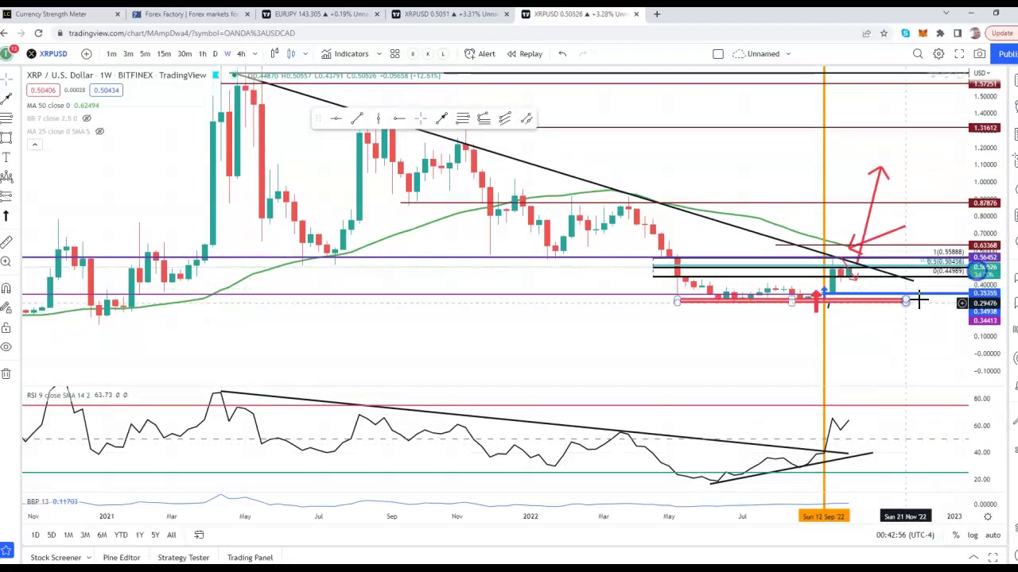
left_click_drag(678, 163, 676, 183)
left_click_drag(312, 118, 434, 96)
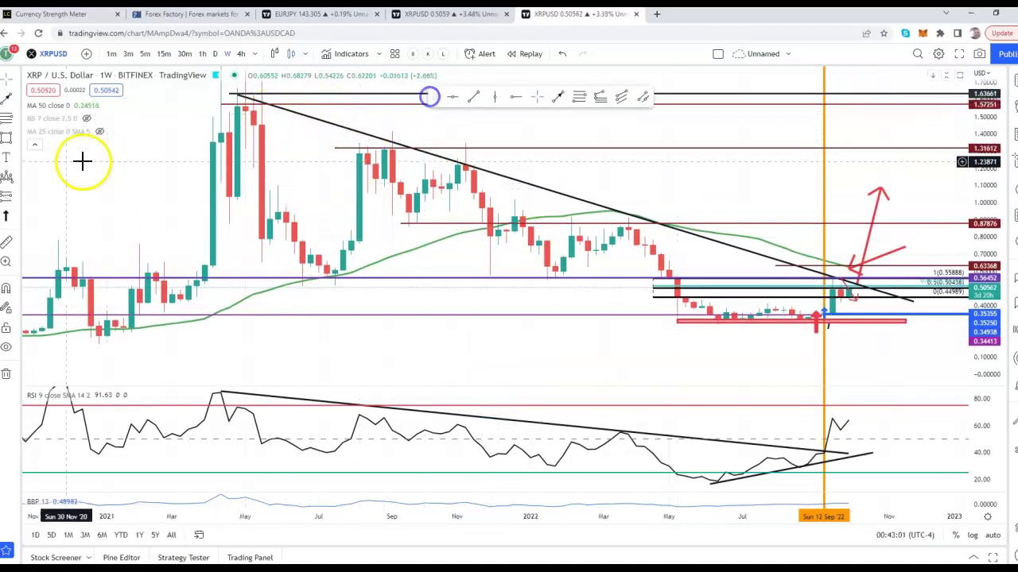
Draw a purple freehand wave with the Brush, tracing the descending swing highs from April 2021 down to the red support zone
left_click(17, 139)
left_click(48, 141)
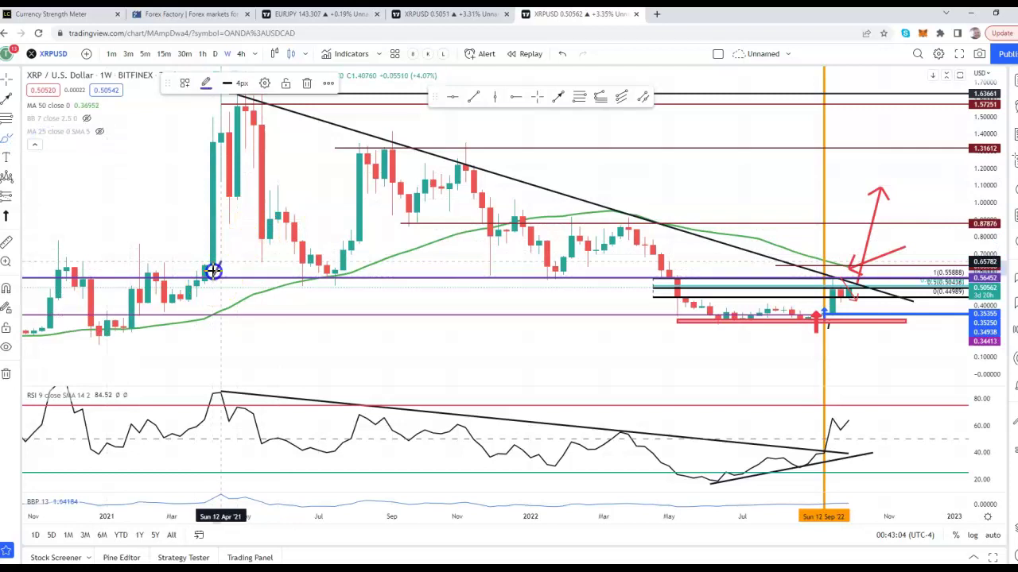
left_click_drag(209, 273, 254, 114)
mouse_move(283, 168)
left_mouse_down()
mouse_move(324, 267)
mouse_move(387, 148)
mouse_move(421, 217)
left_mouse_up()
mouse_move(448, 271)
left_mouse_down()
mouse_move(504, 261)
mouse_move(563, 198)
left_mouse_up()
mouse_move(596, 240)
left_mouse_down()
mouse_move(627, 277)
mouse_move(674, 260)
left_mouse_up()
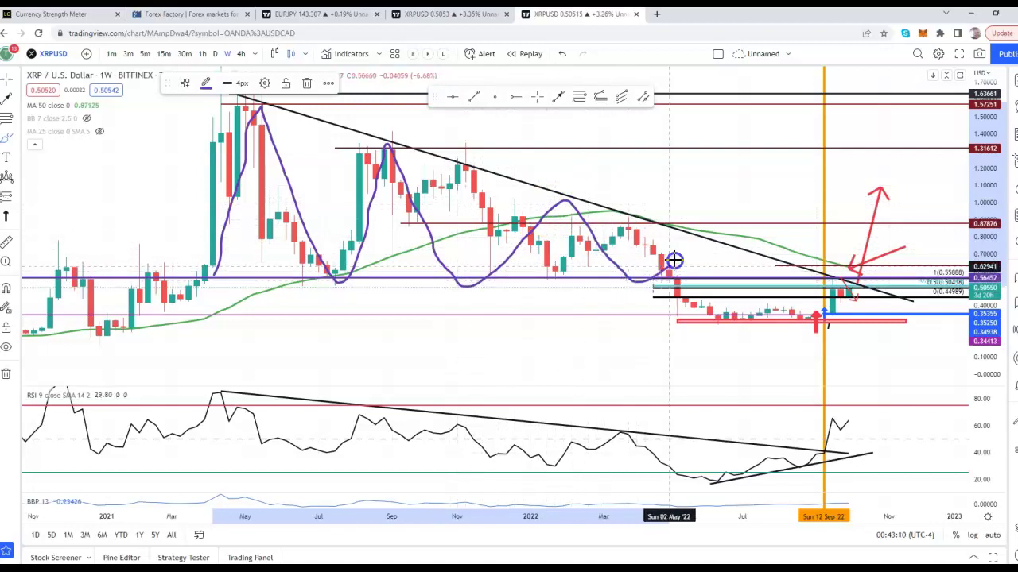
left_click_drag(779, 322, 781, 322)
Circle the early-2021 price base around the 0.34413 level with a purple brush stroke
mouse_move(137, 302)
left_mouse_down()
mouse_move(123, 311)
mouse_move(168, 320)
mouse_move(119, 310)
left_mouse_up()
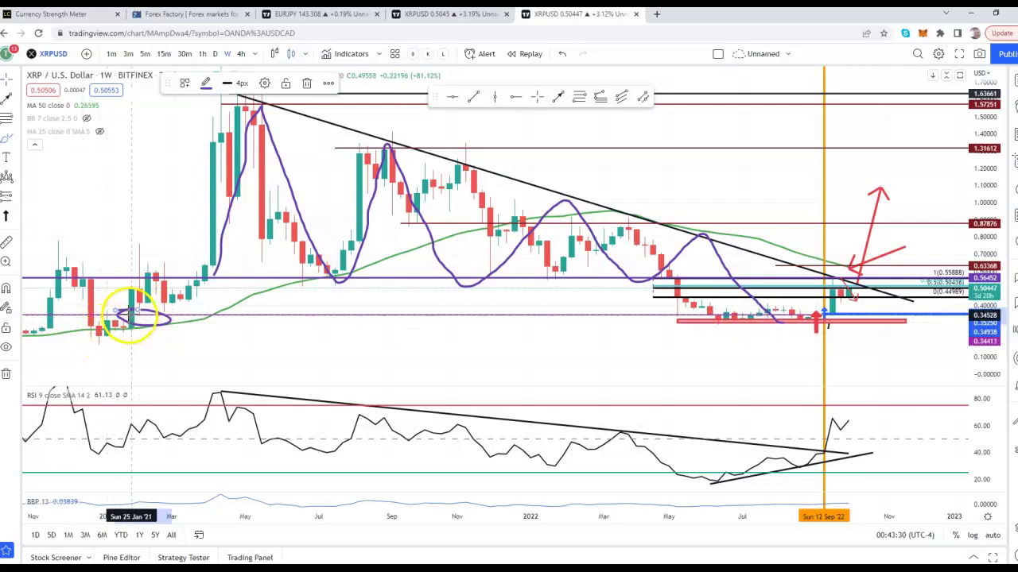
scroll(129, 314, "down", 2)
scroll(148, 315, "up", 1)
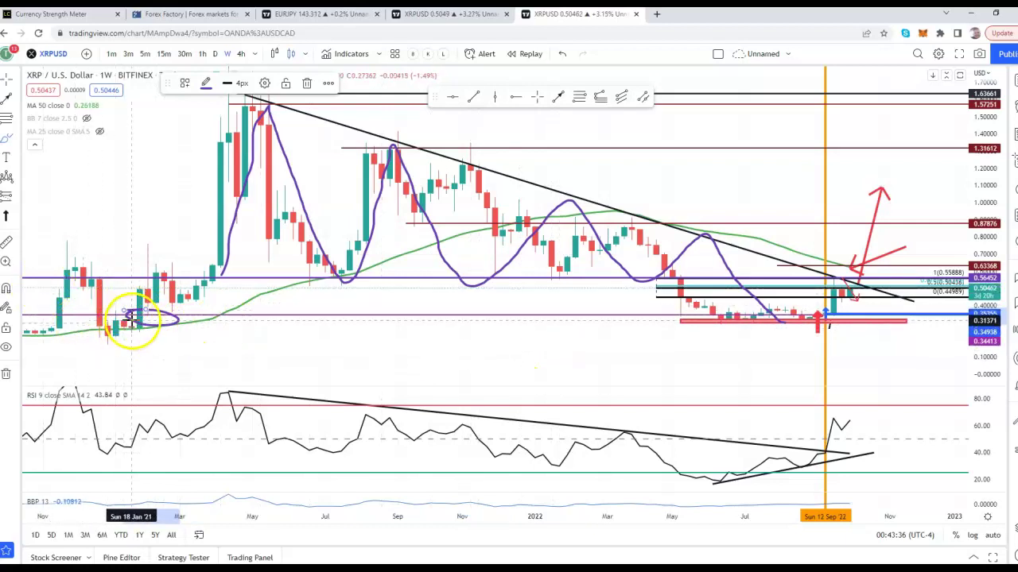
Examine the weekly candles consolidating along the red support zone from mid-2022 to the September breakout
left_click_drag(985, 358, 986, 329)
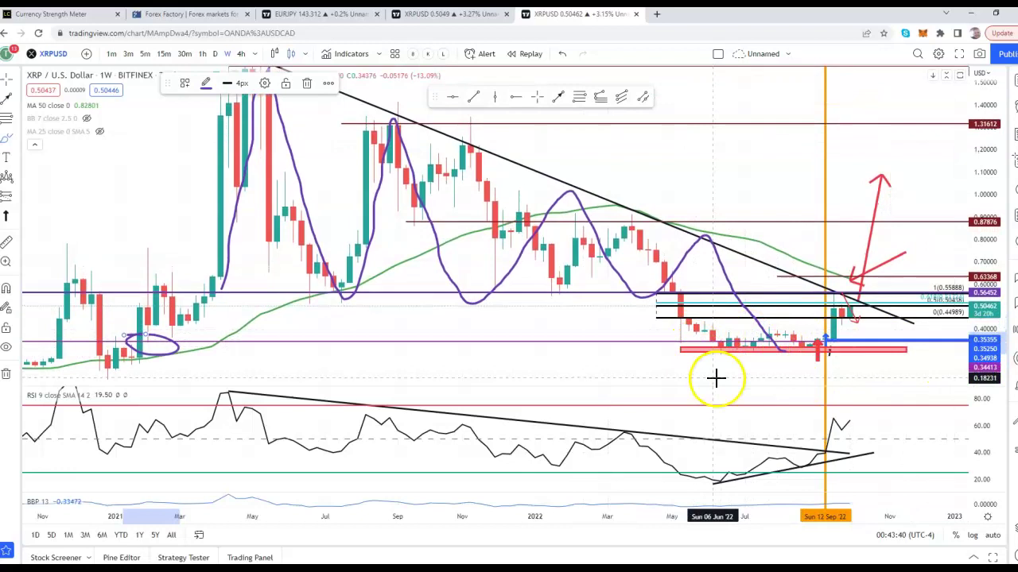
left_click_drag(636, 334, 636, 310)
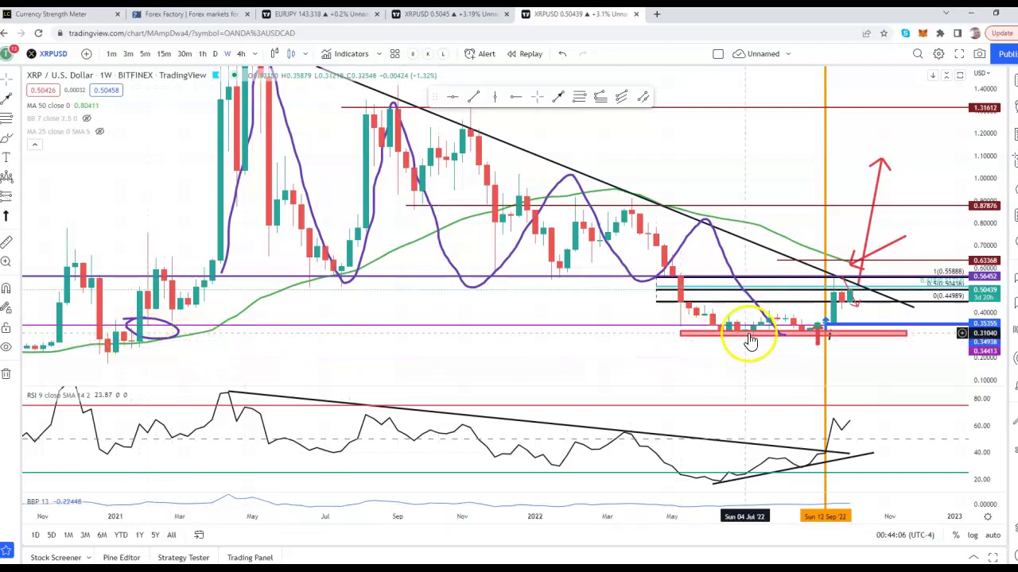
scroll(741, 342, "up", 1)
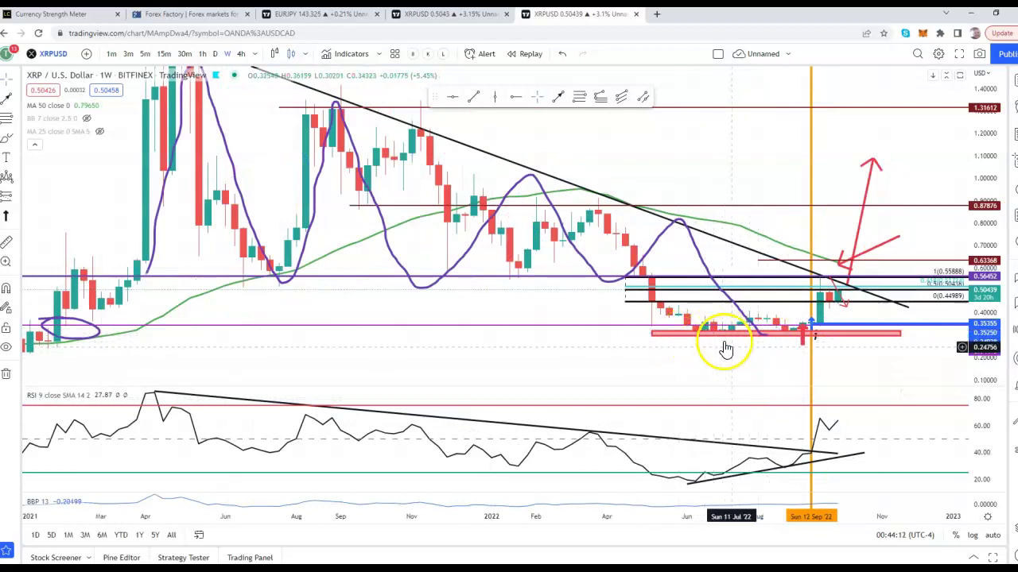
left_click_drag(985, 359, 981, 325)
left_click_drag(941, 368, 920, 341)
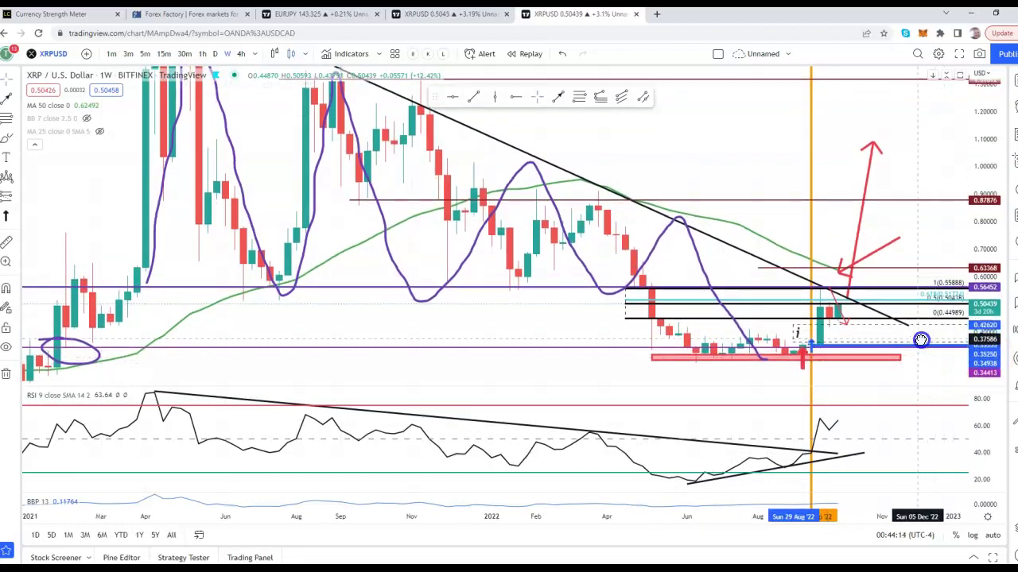
left_click_drag(754, 221, 718, 156)
Compare the mid-2022 price lows with the RSI's rising and falling trendlines over the same period
left_click_drag(981, 462, 981, 442)
left_click_drag(911, 463, 931, 448)
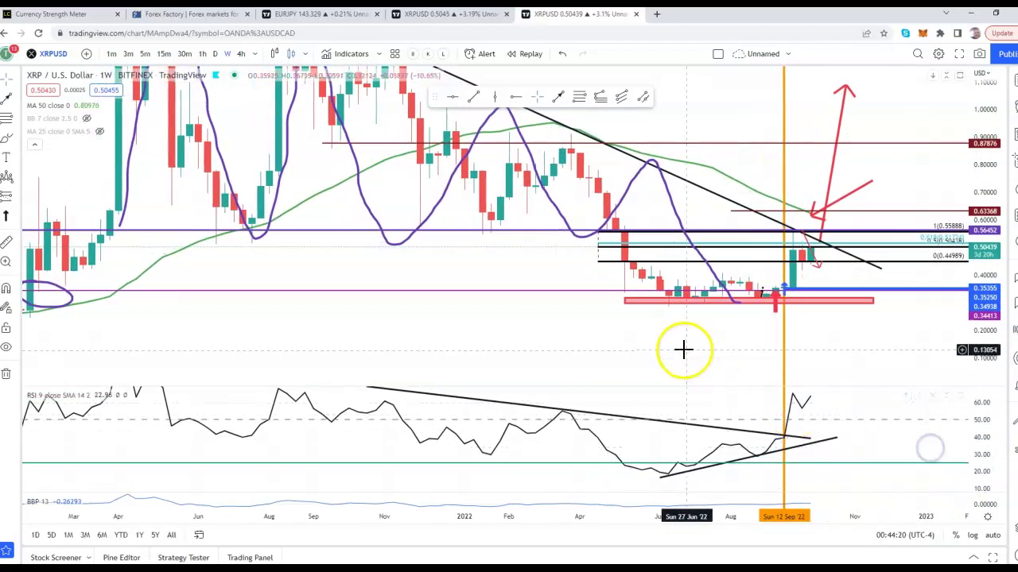
scroll(666, 342, "up", 1)
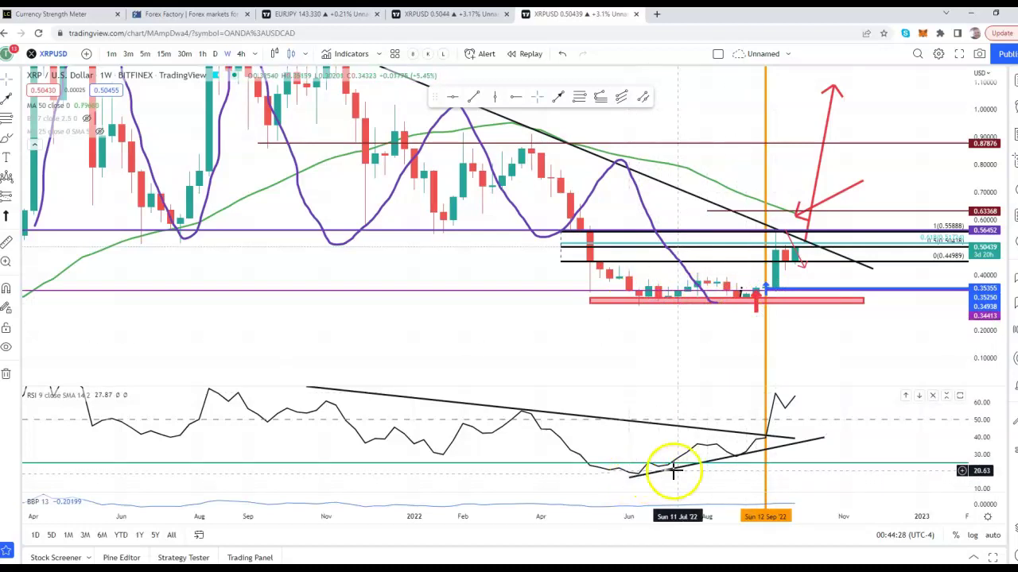
left_click_drag(983, 441, 965, 464)
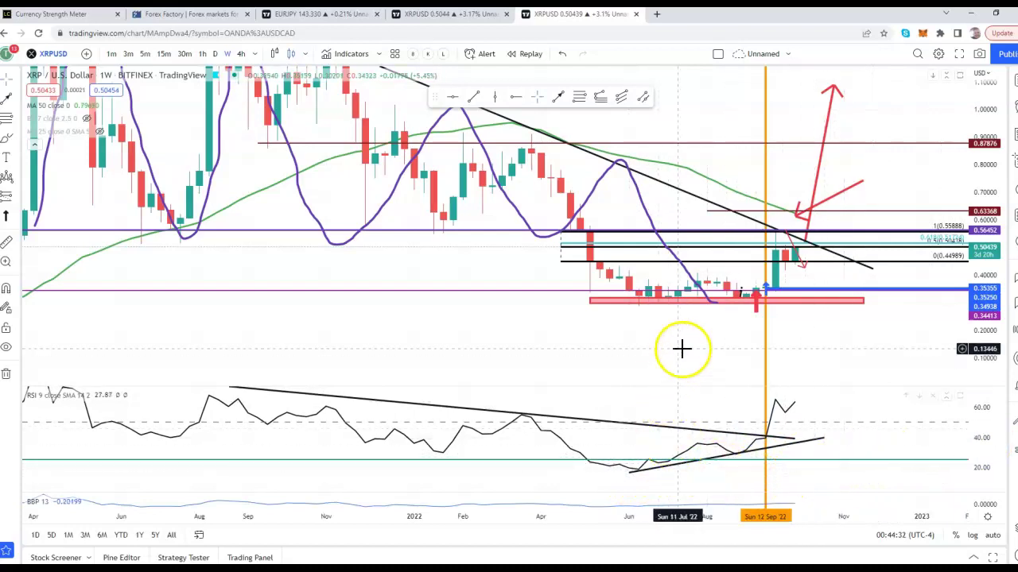
scroll(701, 452, "down", 1)
scroll(698, 456, "down", 1)
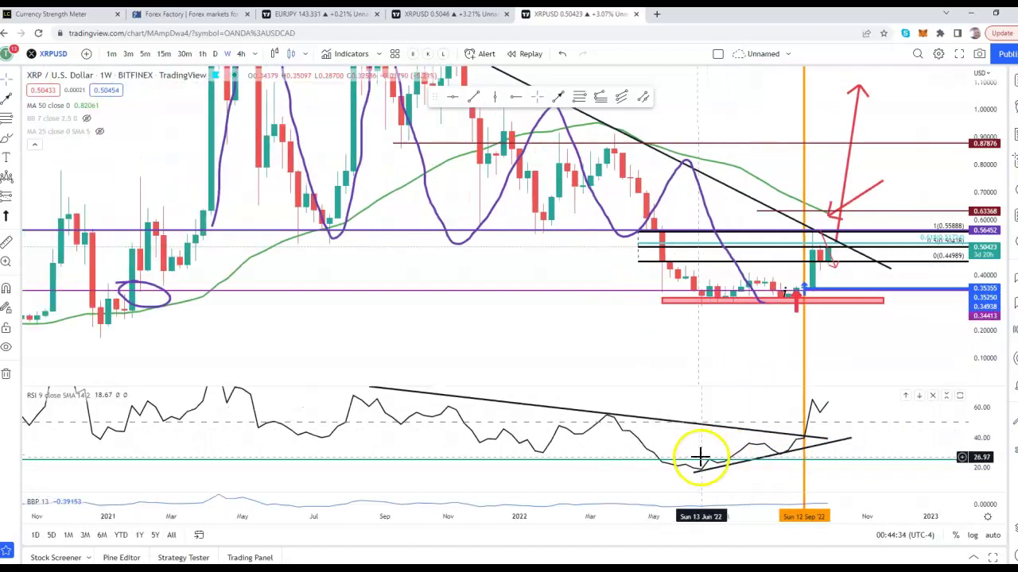
left_click_drag(981, 438, 971, 455)
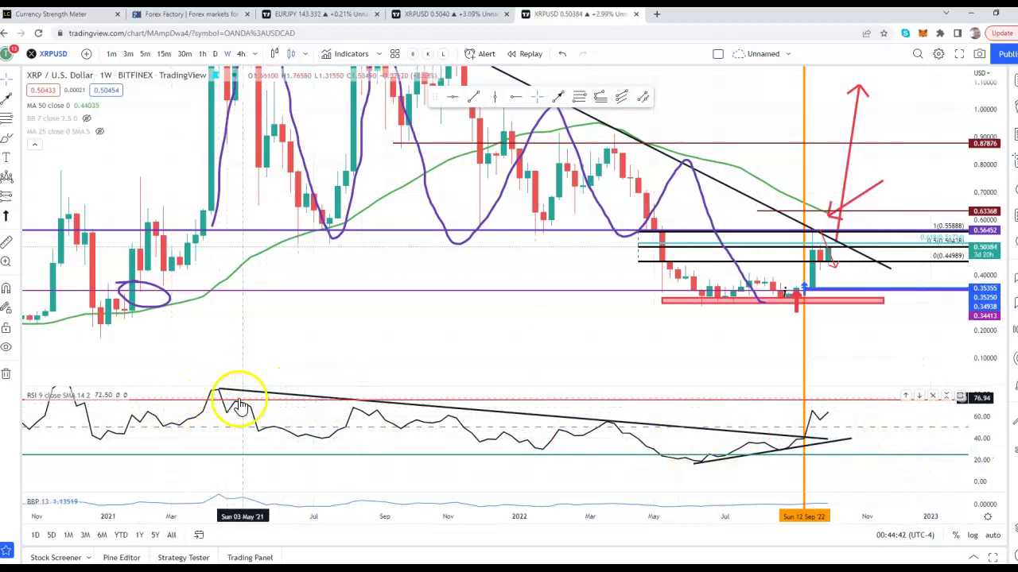
Draw a red arrow below the RSI's falling trendline from April 2021 to June 2022, and delete it
left_click(8, 106)
left_click_drag(218, 392, 692, 443)
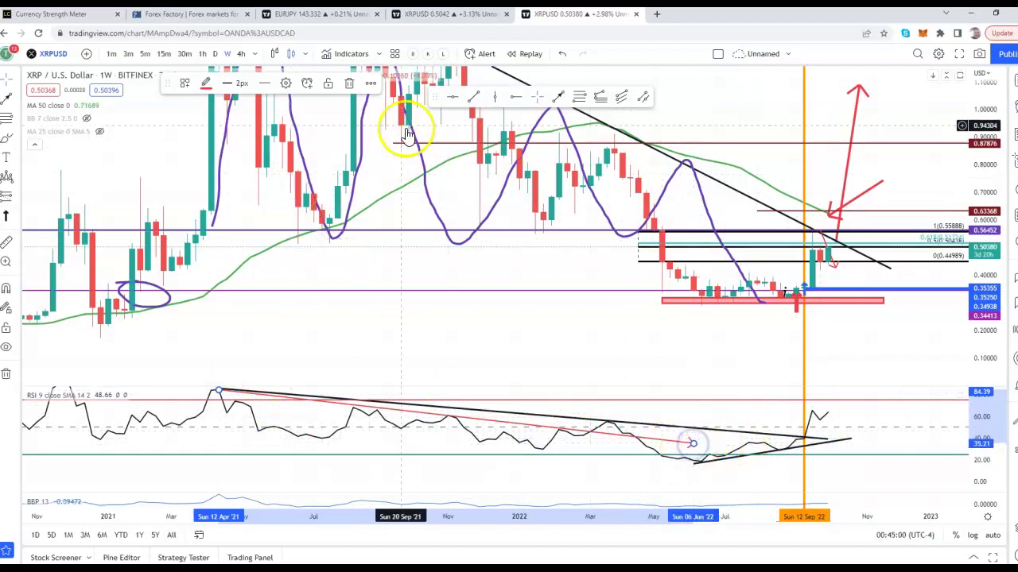
left_click(349, 83)
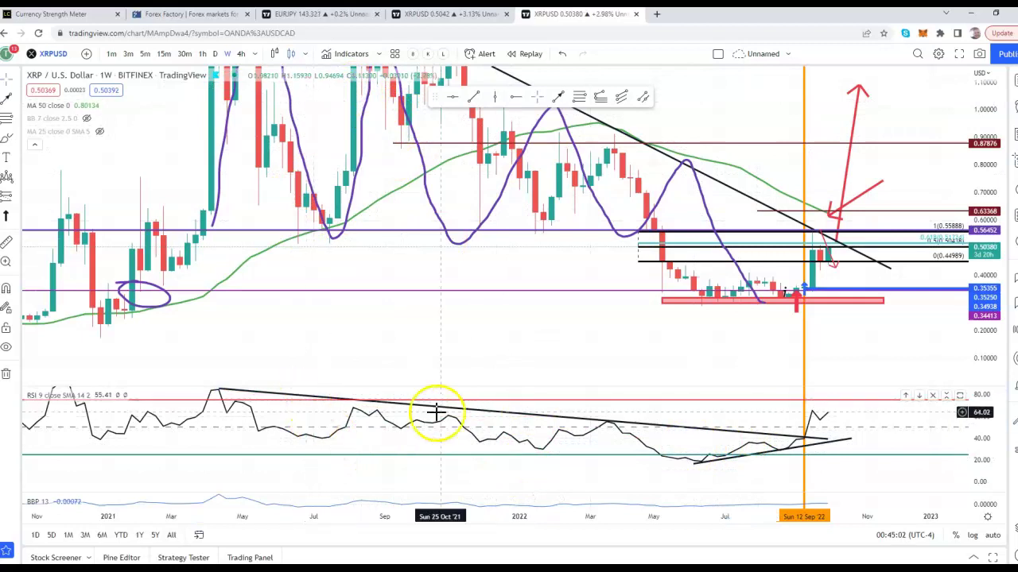
Draw a red arrow in the RSI pane from about 62 on 31 Oct '22 down to about 46 on 19 Sep '22, near the trendline breakout
left_click_drag(979, 178, 980, 263)
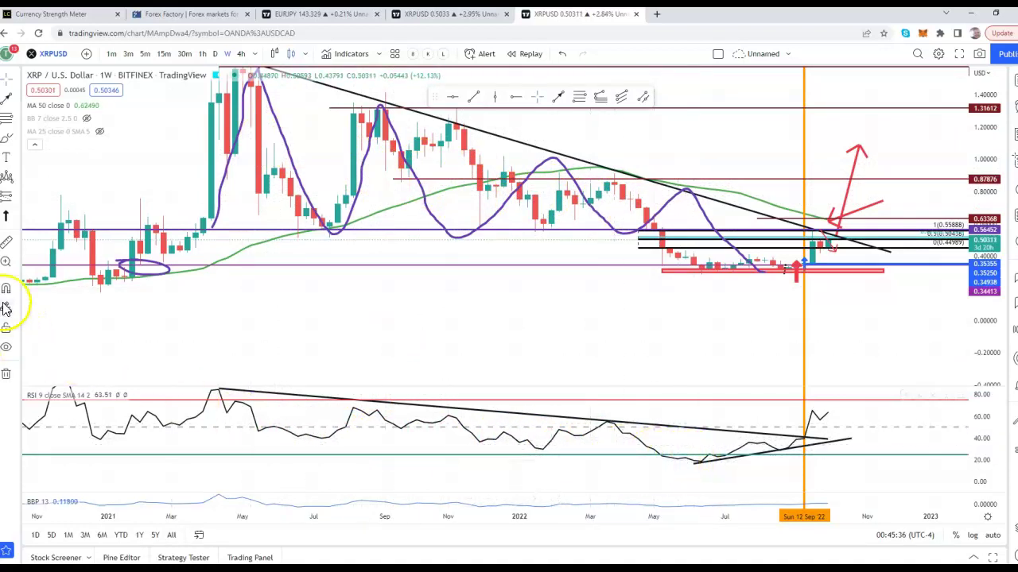
left_click(7, 102)
left_click(836, 404)
left_click(805, 432)
left_click_drag(836, 404, 852, 414)
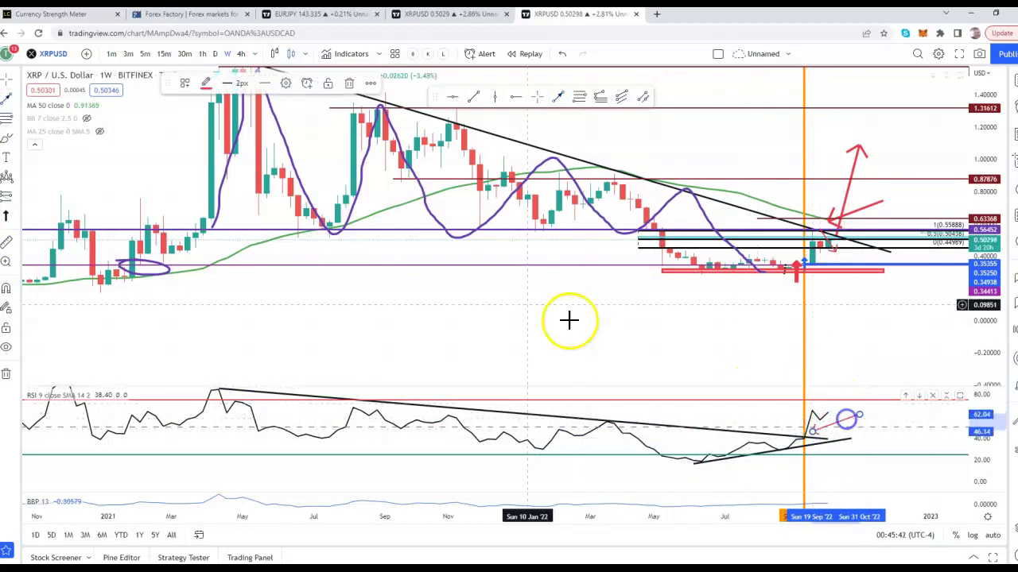
Restyle the red arrow at the RSI trendline breakout as blue with 4px thickness, and move it upward away from the breakout
left_click(208, 86)
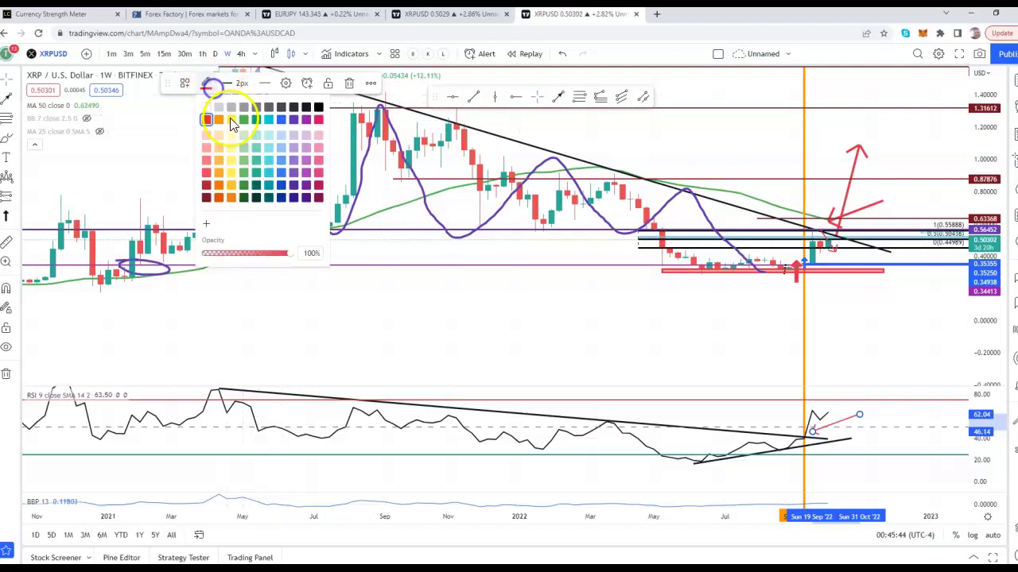
left_click(285, 123)
left_click(241, 84)
left_click(237, 167)
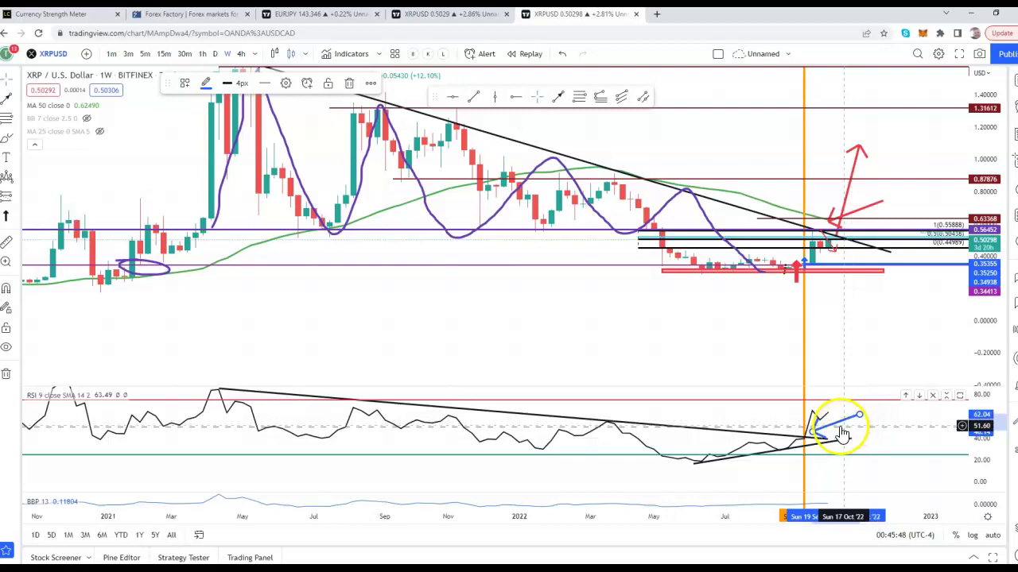
mouse_move(835, 425)
left_mouse_down()
mouse_move(827, 424)
mouse_move(835, 412)
mouse_move(671, 418)
mouse_move(749, 429)
mouse_move(851, 335)
left_mouse_up()
left_click(811, 422)
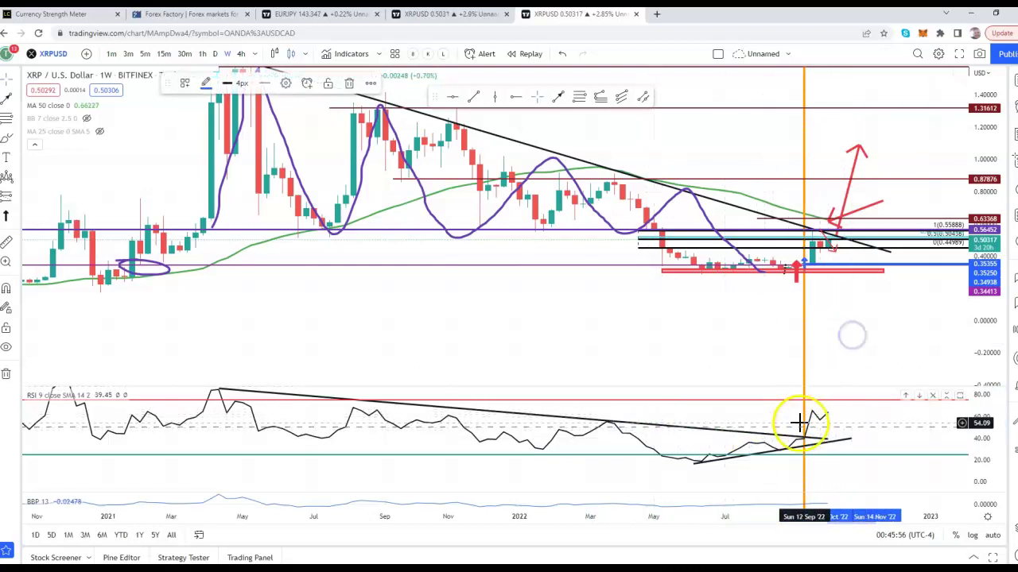
Replace the red arrow pointing at the 0.63368 resistance with a blue one running from about 0.884 down to about 0.626
left_click(8, 105)
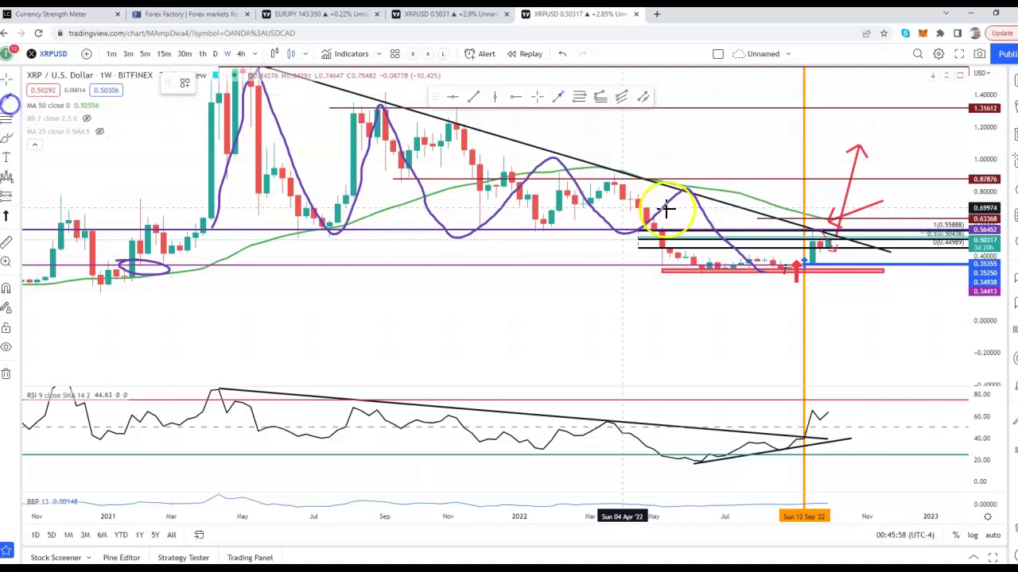
left_click(897, 177)
left_click(851, 215)
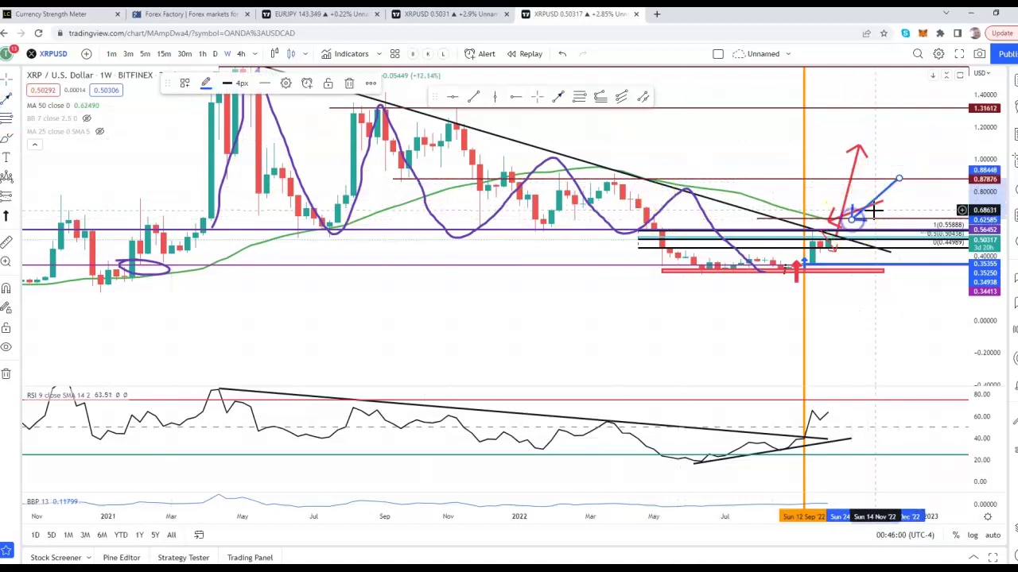
left_click_drag(883, 203, 819, 177)
left_click(822, 193)
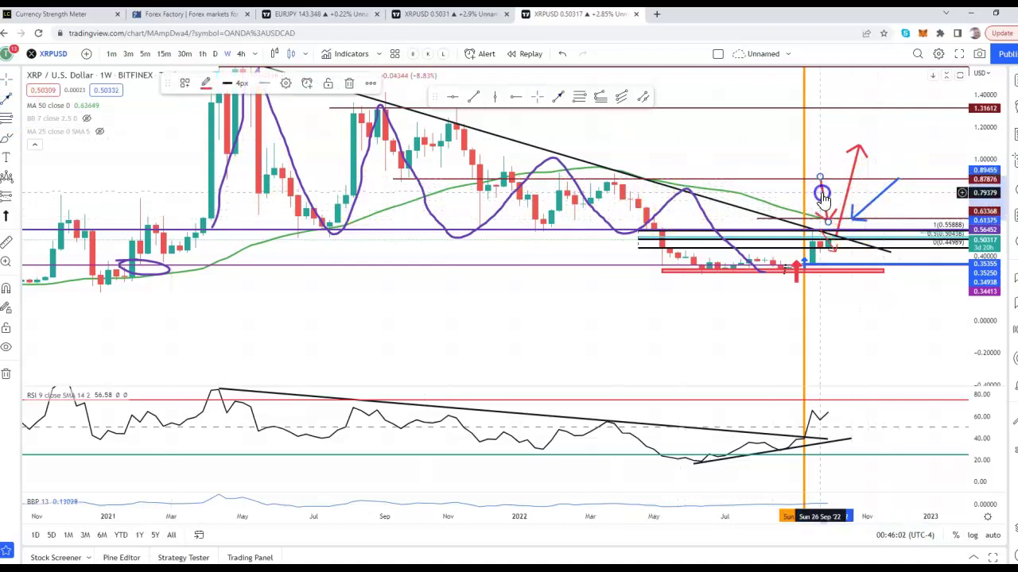
left_click(349, 84)
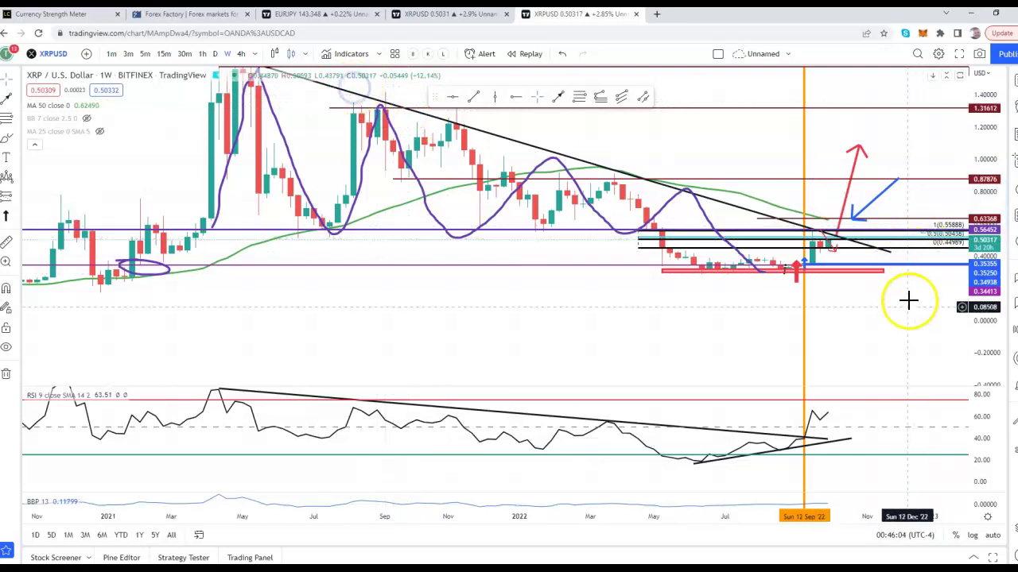
Examine the mid-2022 lows along the red support zone against the 2021 swing highs
scroll(891, 302, "up", 3)
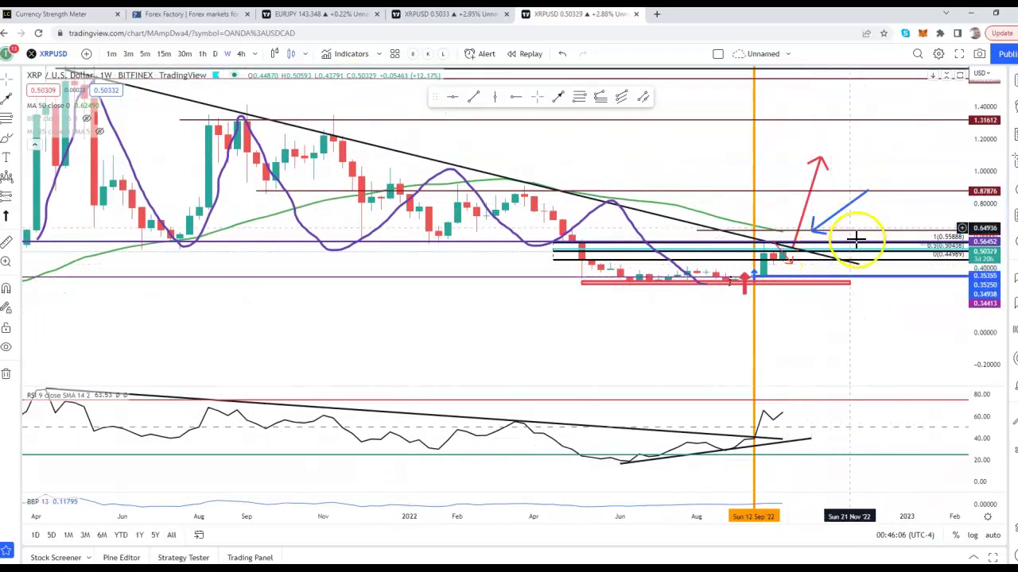
scroll(795, 412, "down", 1)
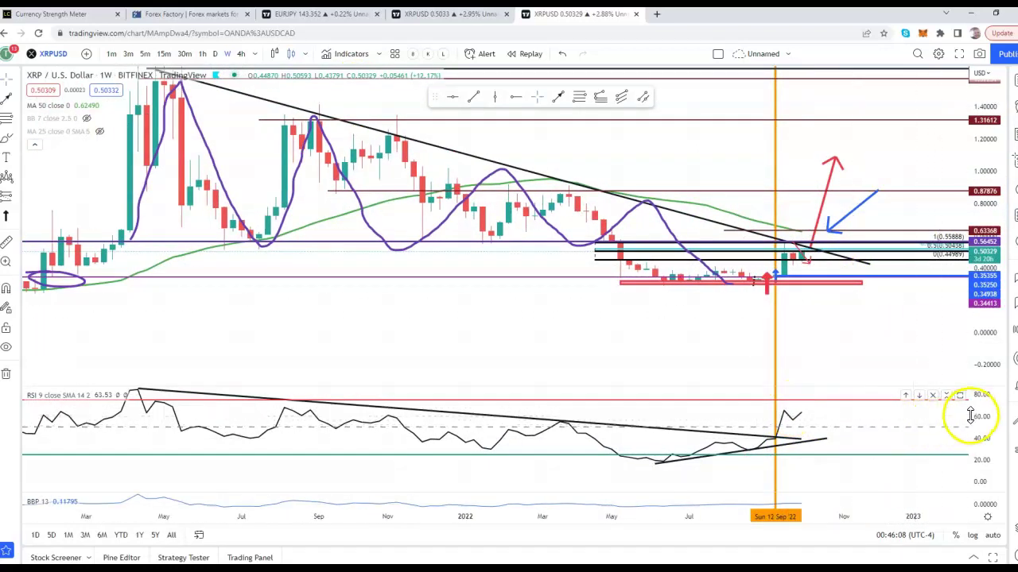
left_click_drag(986, 416, 987, 428)
scroll(886, 359, "up", 2)
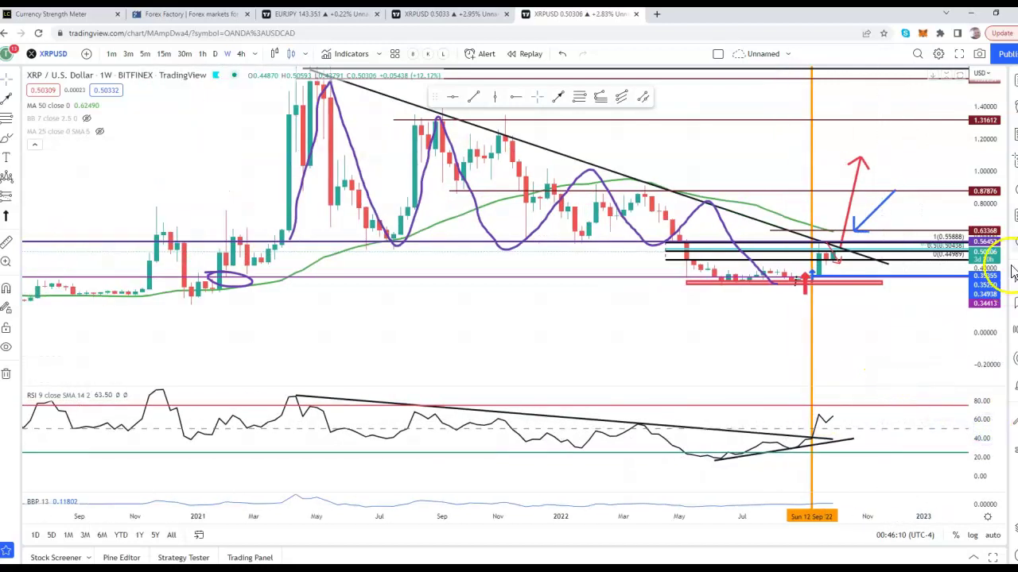
left_click_drag(985, 207, 985, 232)
left_click_drag(898, 298, 891, 307)
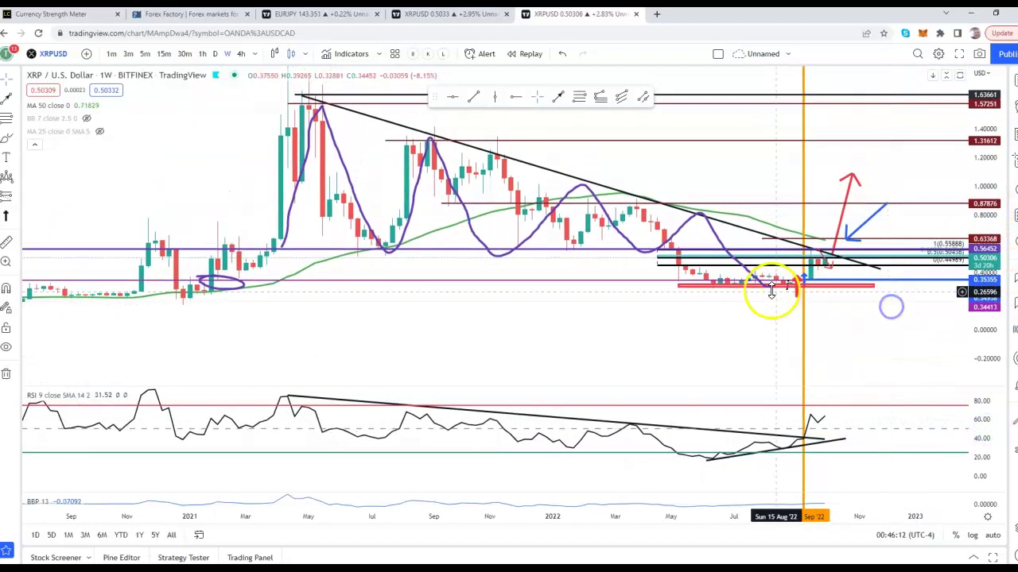
left_click(177, 291)
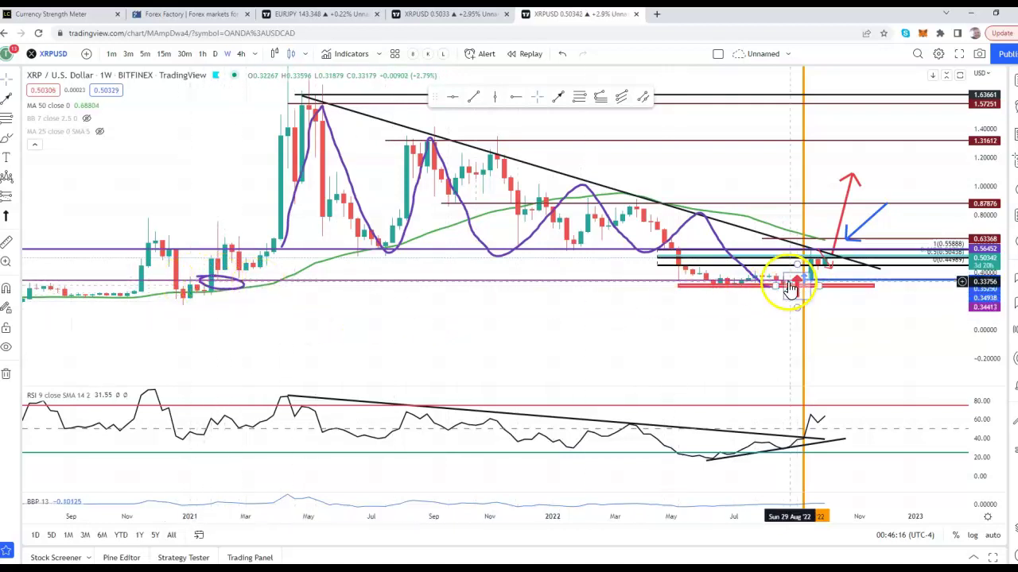
left_click(761, 291)
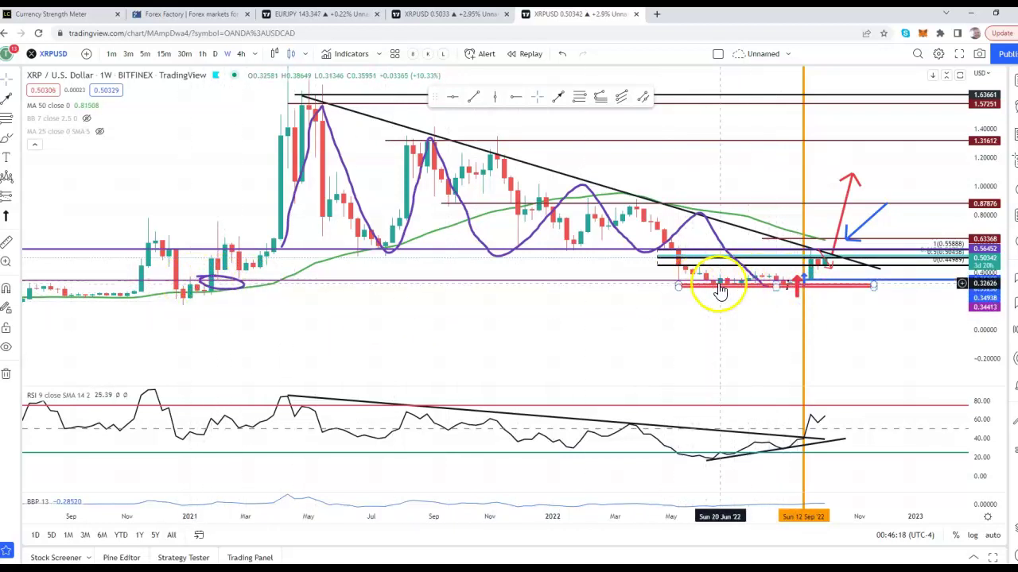
left_click(282, 296)
left_click(688, 291)
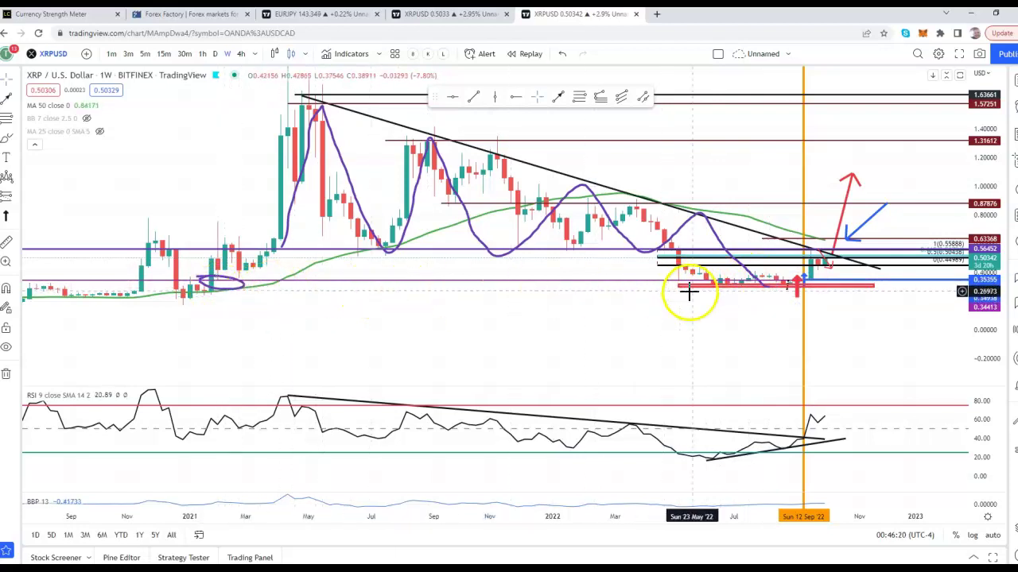
left_click(454, 262)
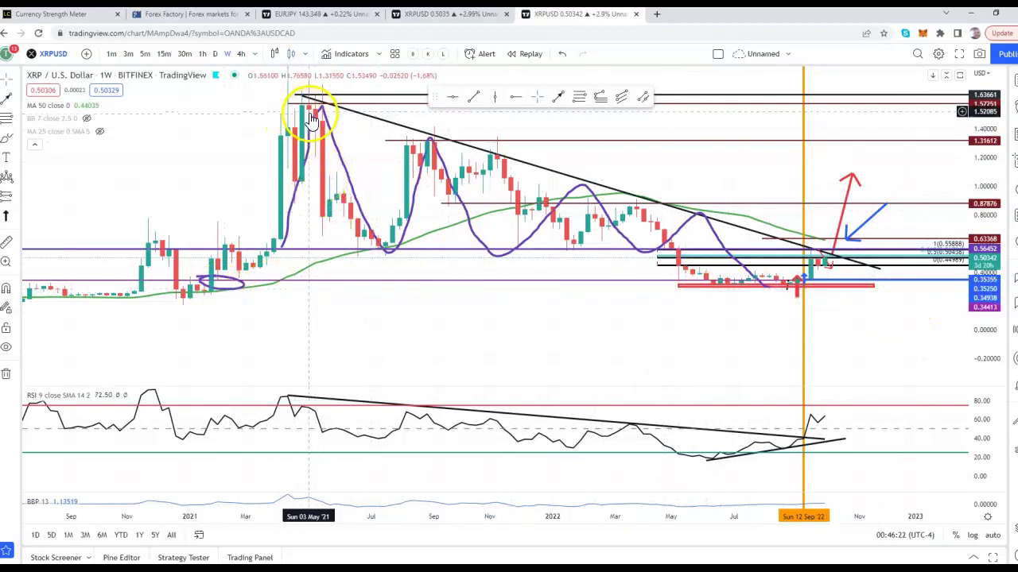
Delete the purple wave curve tracing the price swings from April 2021 to August 2022
left_click(338, 155)
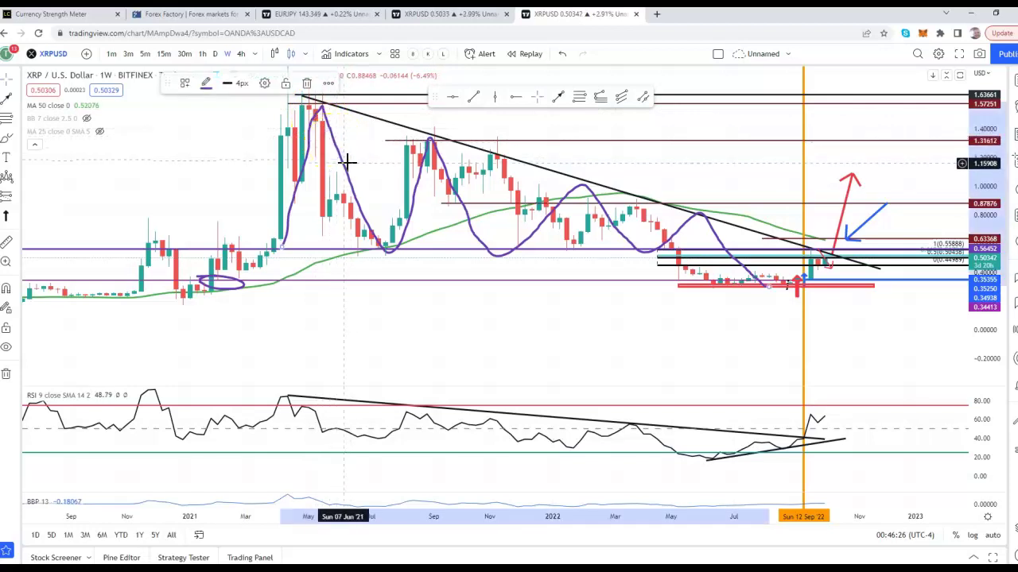
key("Delete")
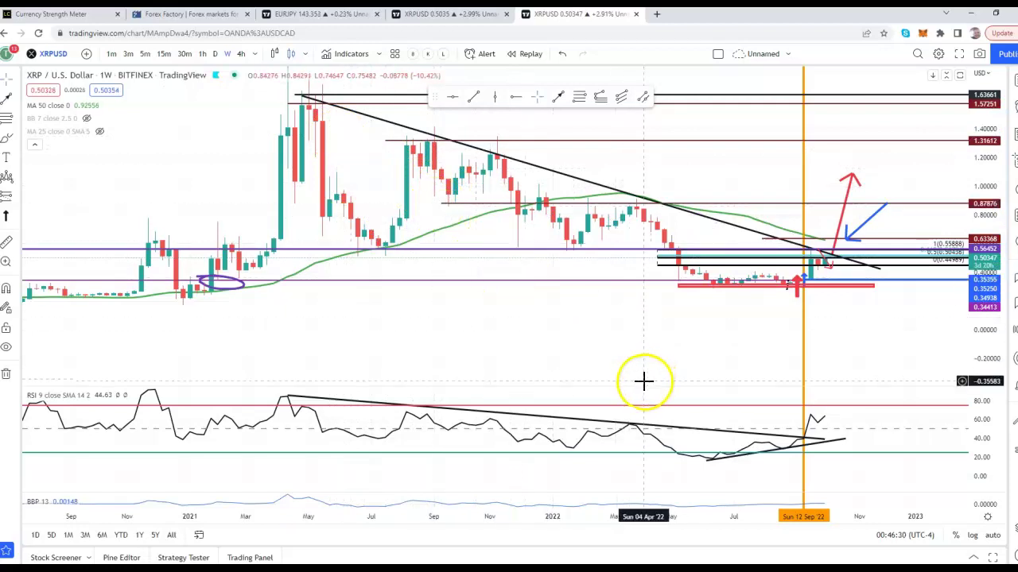
left_click(535, 350)
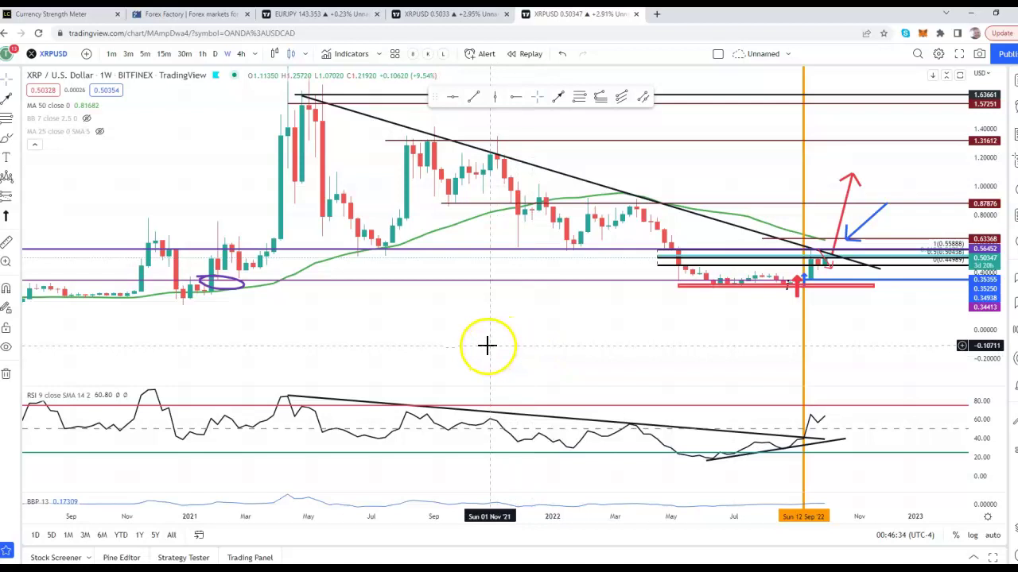
Examine the price decline beneath the descending trendline from the May 2021 highs to the 2022 support zone
left_click_drag(493, 342, 522, 347)
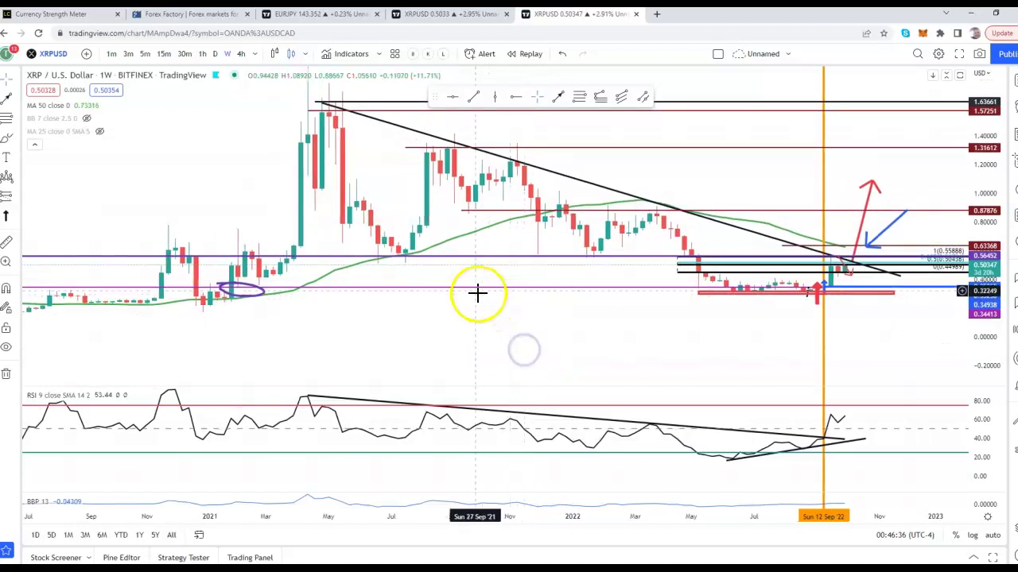
left_click(422, 312)
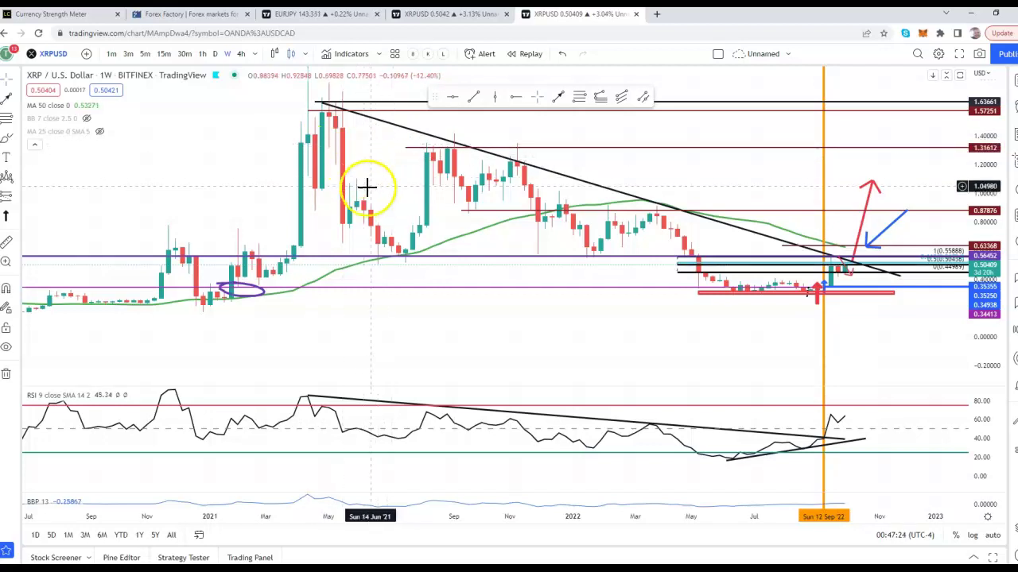
left_click_drag(379, 177, 373, 193)
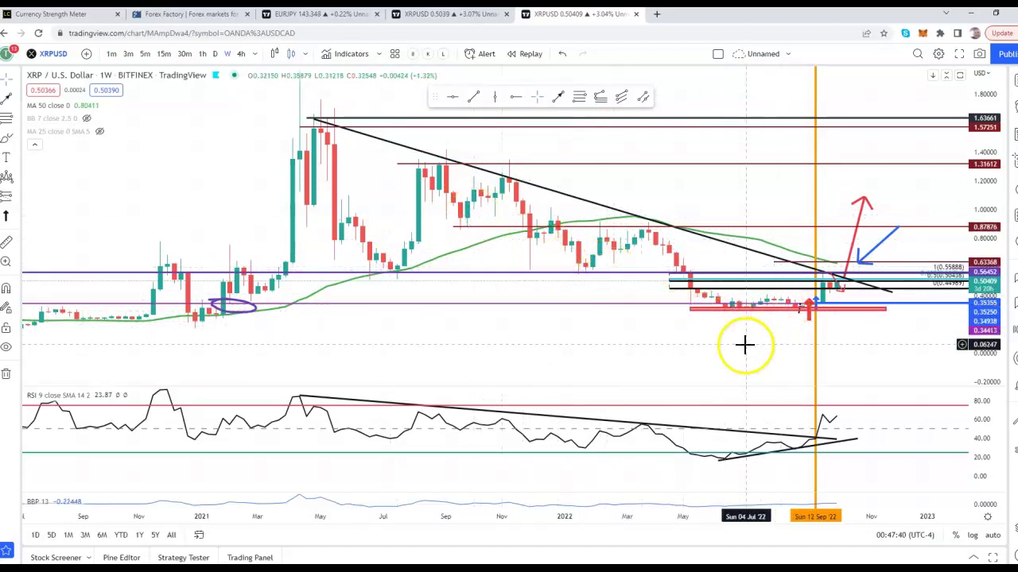
scroll(659, 375, "up", 1)
left_click_drag(993, 330, 986, 311)
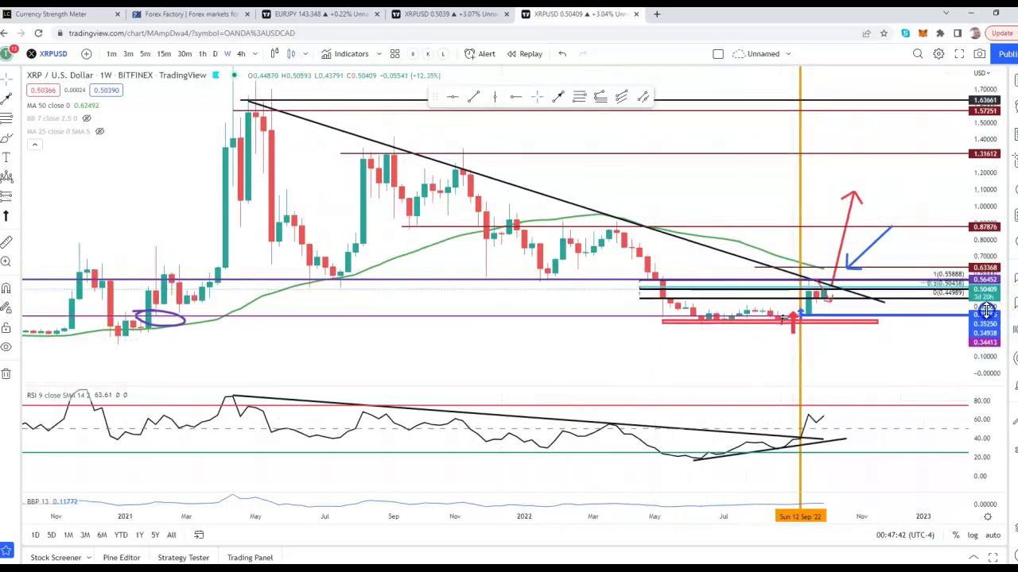
left_click_drag(596, 345, 593, 335)
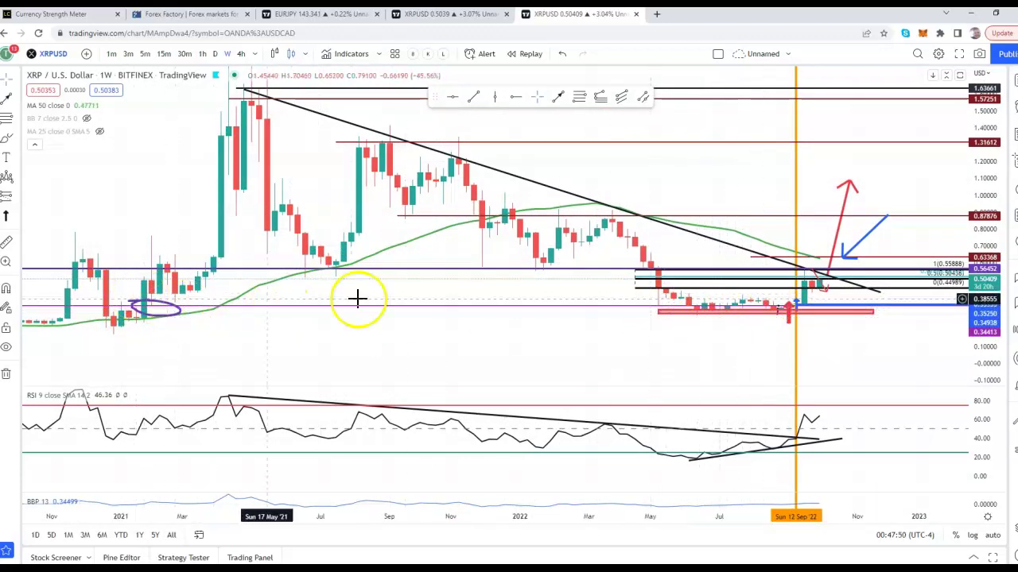
left_click(832, 318)
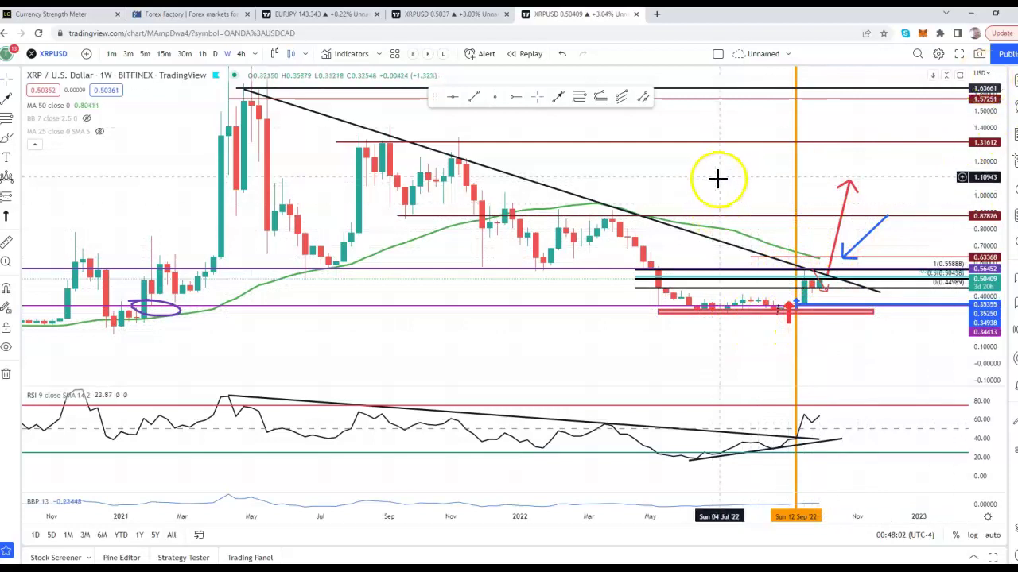
Compare the overhead resistance levels with the projected upward red arrow and the trendline's end
left_click_drag(747, 161, 733, 173)
scroll(730, 179, "down", 3)
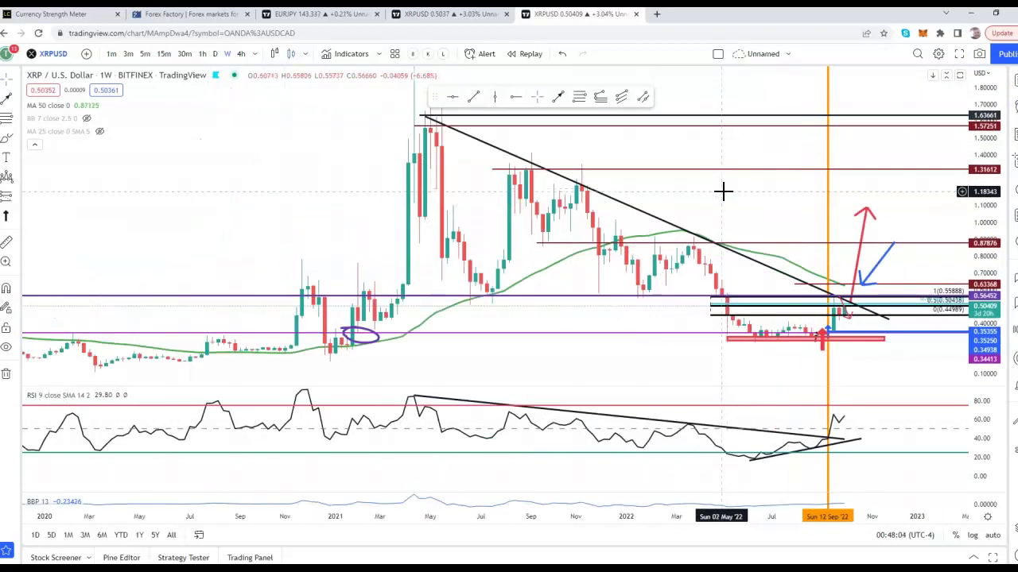
scroll(723, 192, "down", 2)
left_click_drag(925, 200, 859, 205)
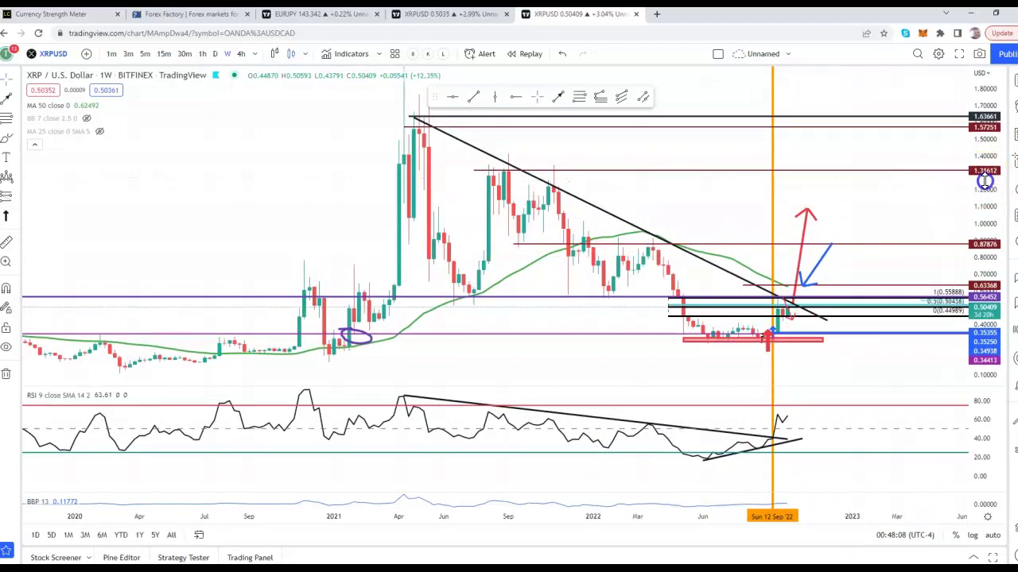
left_click_drag(984, 180, 938, 228)
scroll(874, 265, "up", 1)
left_click_drag(980, 268, 983, 195)
scroll(845, 230, "up", 2)
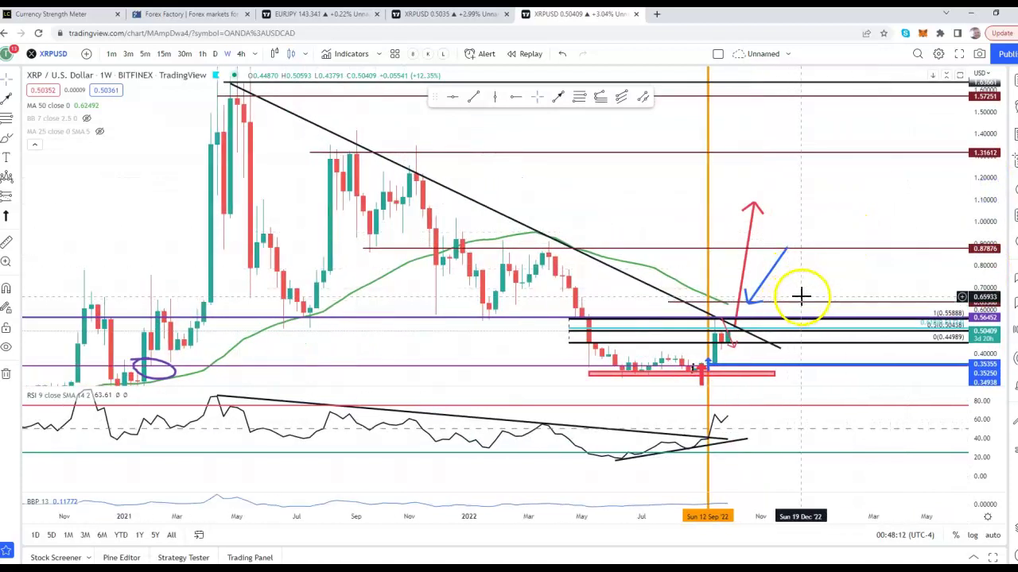
left_click_drag(801, 297, 815, 270)
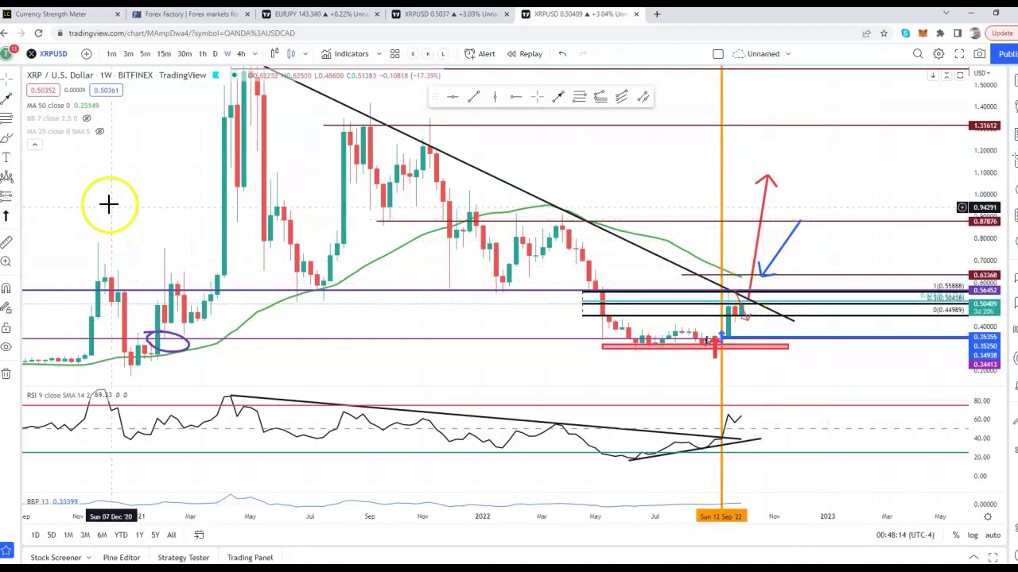
Draw a rectangle around the 0.87876 resistance, from 14 Feb '22 to about May '23, with its upper edge at about 0.906
left_click(19, 146)
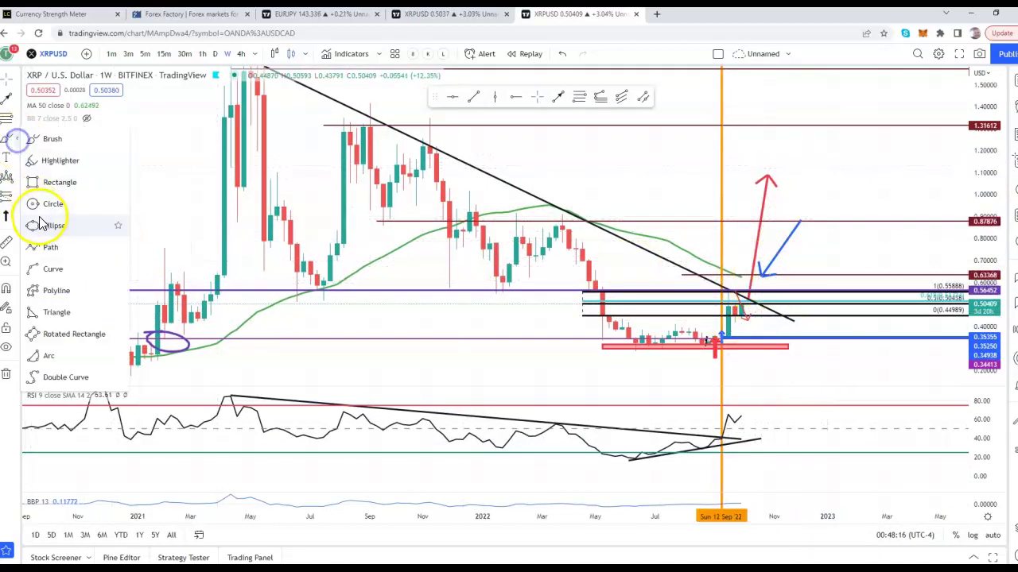
left_click(36, 182)
scroll(554, 400, "up", 1)
left_click_drag(978, 198, 972, 289)
scroll(682, 294, "down", 1)
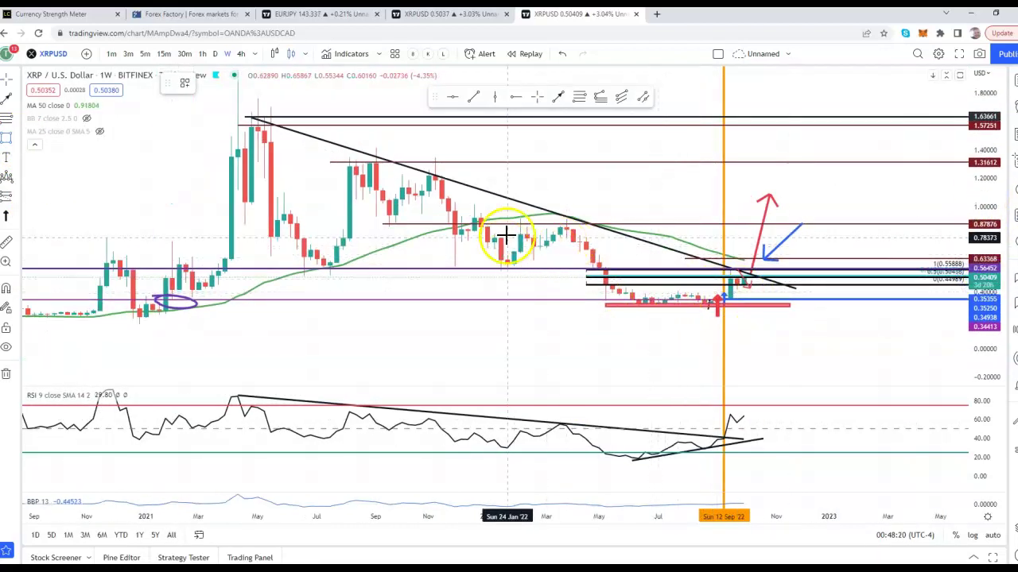
left_click_drag(526, 220, 907, 234)
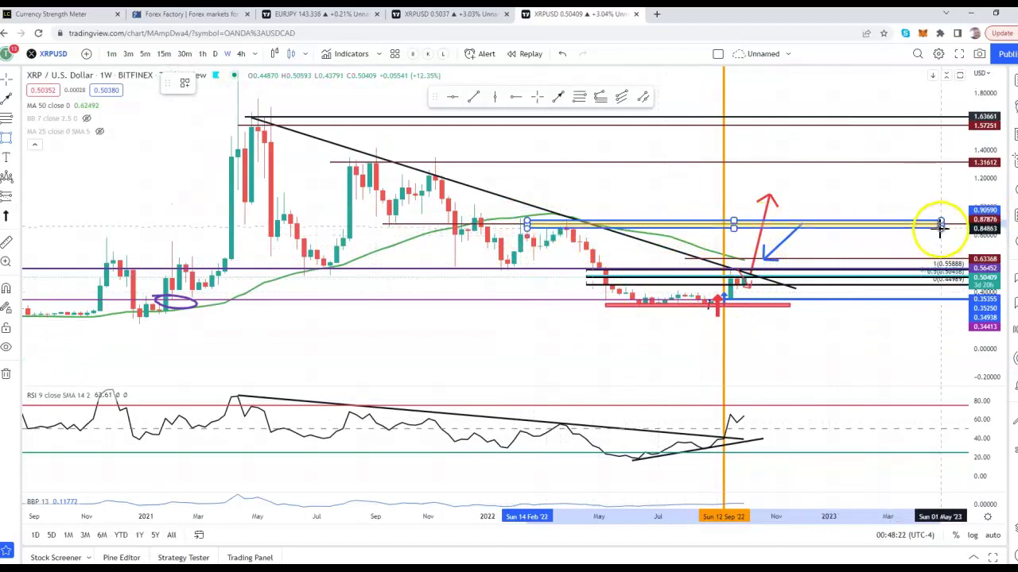
Extend the yellow resistance rectangle upward so its upper edge sits at about 0.94
left_click(859, 177)
left_click_drag(858, 178, 825, 206)
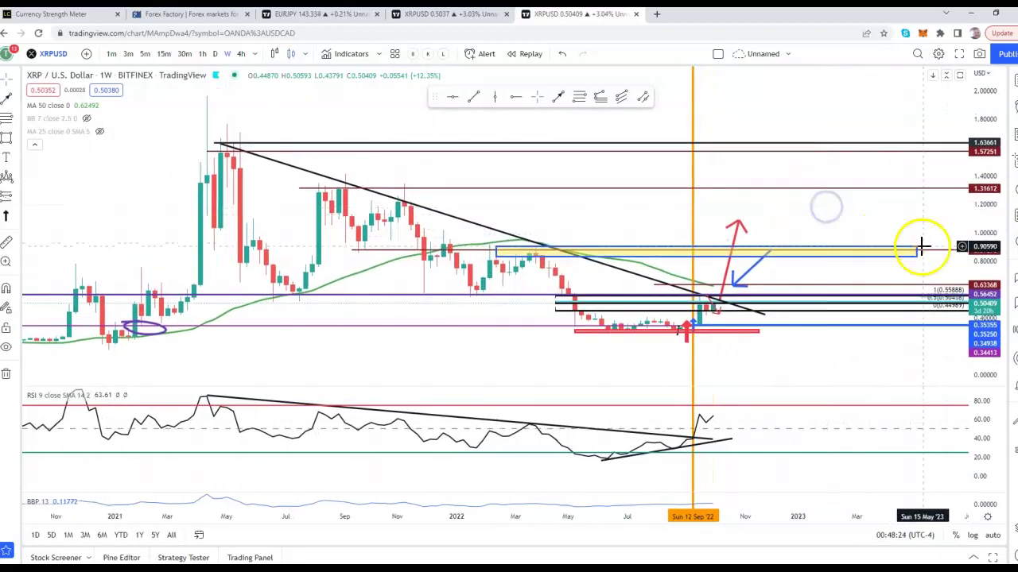
left_click_drag(917, 242, 980, 202)
left_click(927, 280)
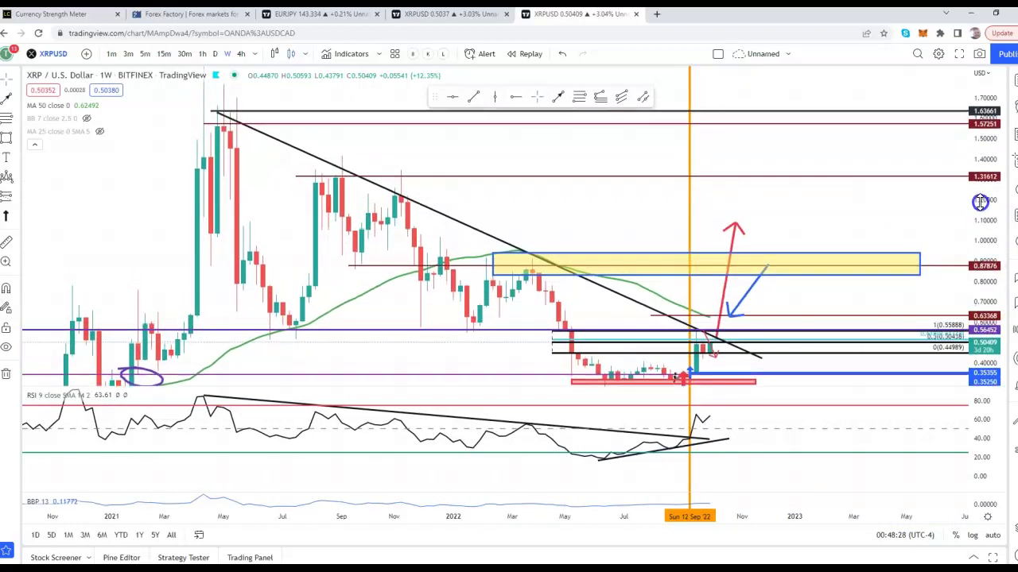
Measure the potential upside from the recent price near 0.49 to the 0.87876 resistance level
left_click(6, 241)
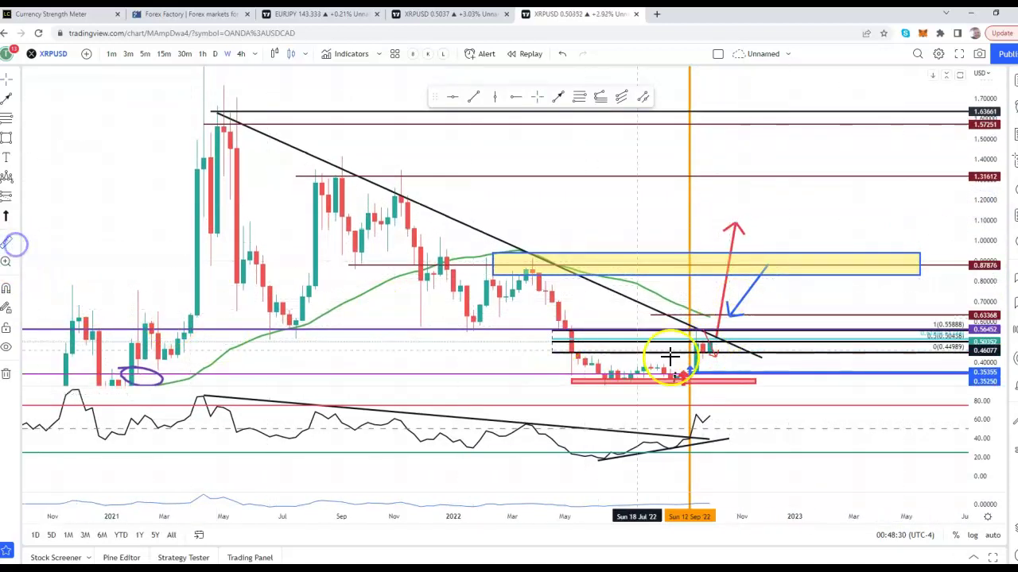
left_click(741, 340)
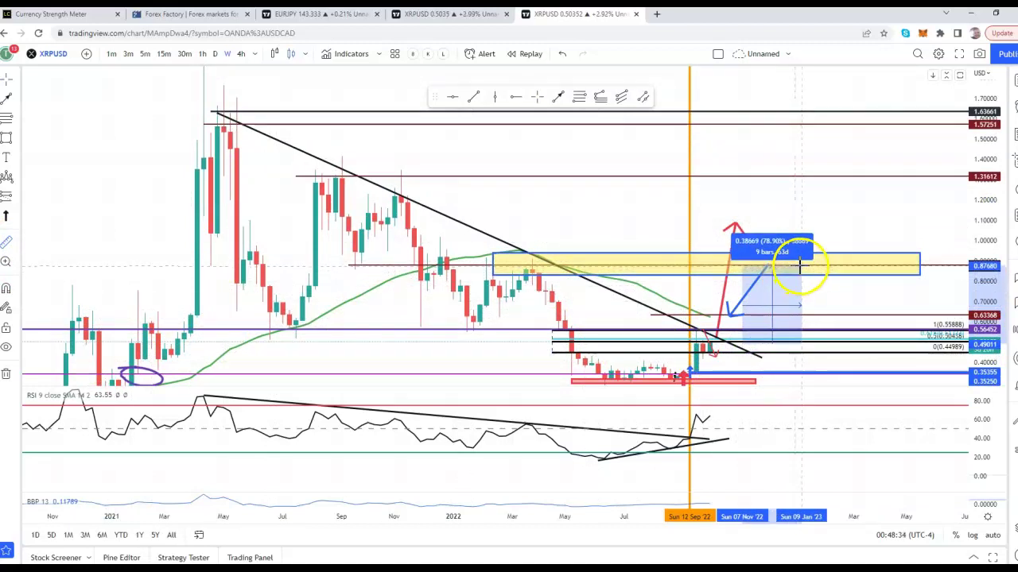
left_click(799, 266)
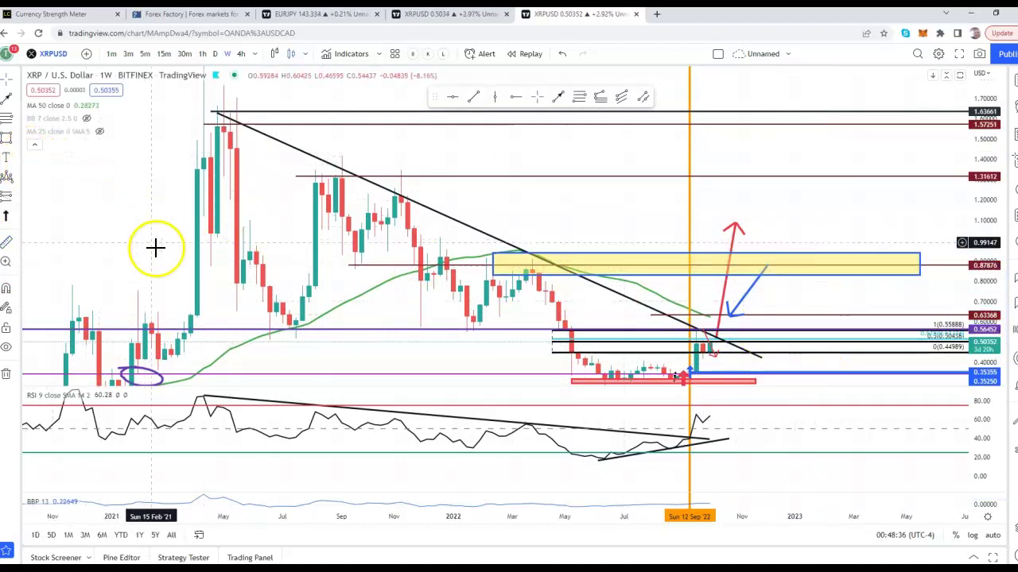
Draw a rectangle around the 1.31612 resistance, from about August 2021 to mid-2023, spanning about 1.27 to 1.36
left_click(10, 147)
mouse_move(302, 175)
left_mouse_down()
mouse_move(773, 181)
mouse_move(866, 170)
mouse_move(897, 186)
mouse_move(906, 169)
mouse_move(972, 240)
left_mouse_up()
left_click(917, 211)
left_click_drag(842, 224, 848, 229)
Draw a rectangle around the 1.57251 and 1.63661 resistance lines, from 19 Apr '21 to about May '23, spanning about 1.55 to 1.66
left_click(6, 139)
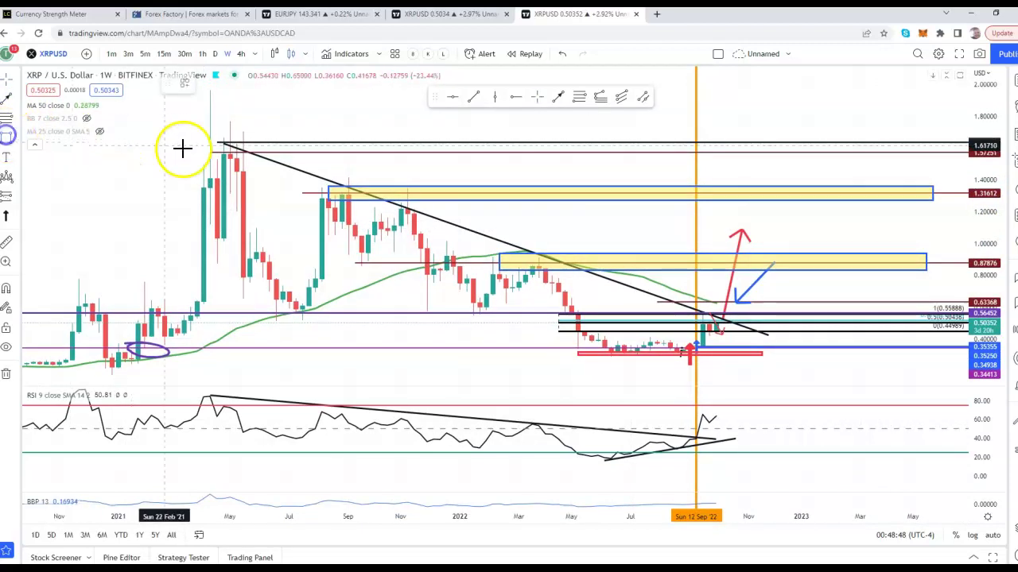
mouse_move(219, 143)
left_mouse_down()
mouse_move(866, 170)
mouse_move(922, 152)
mouse_move(946, 159)
mouse_move(899, 155)
left_mouse_up()
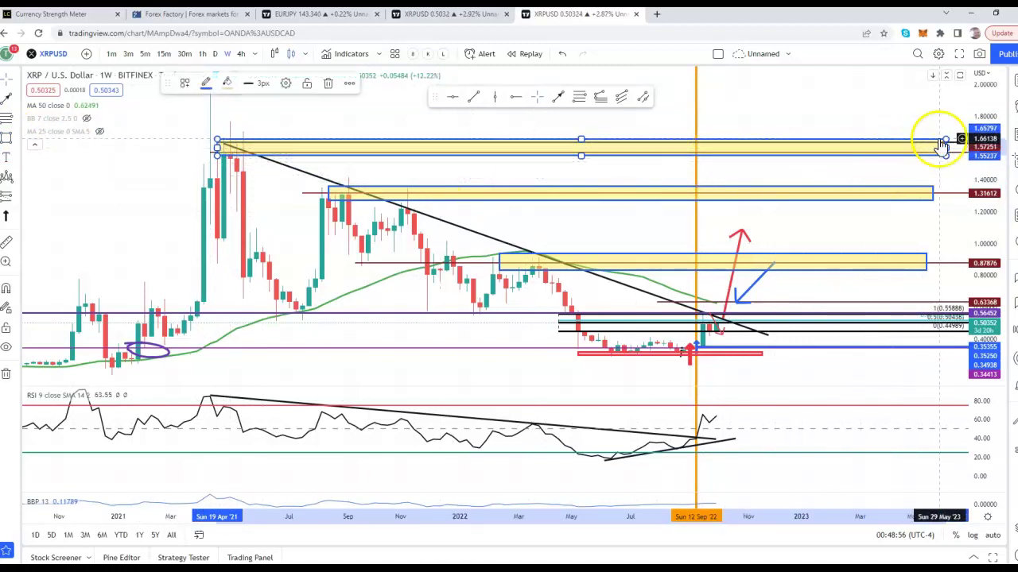
Draw horizontal rays at the 2018 spike's wick high, about 3.29, and at its candle-body top, about 2.80
left_click_drag(982, 134, 966, 266)
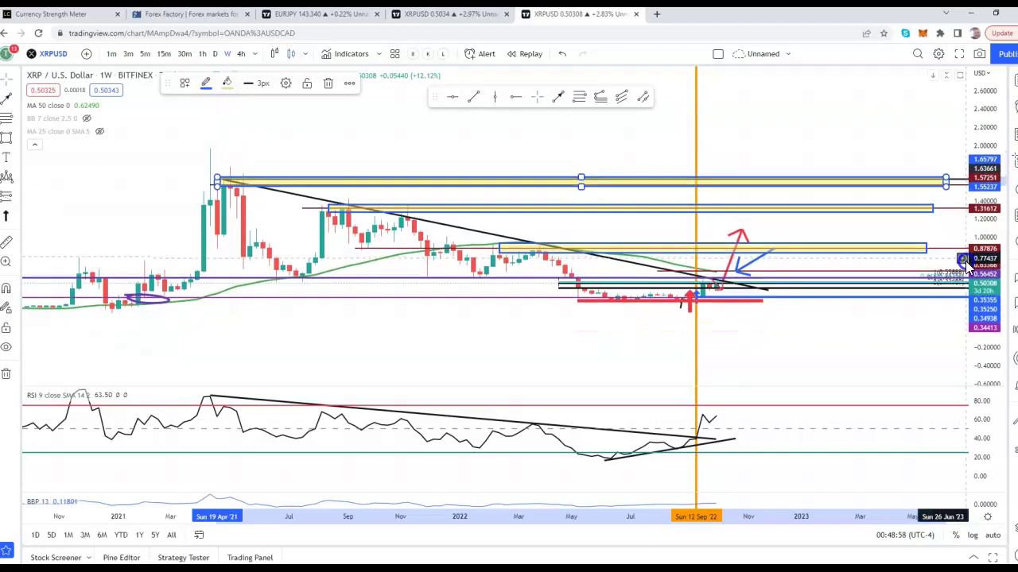
scroll(786, 320, "down", 5)
left_click(700, 335)
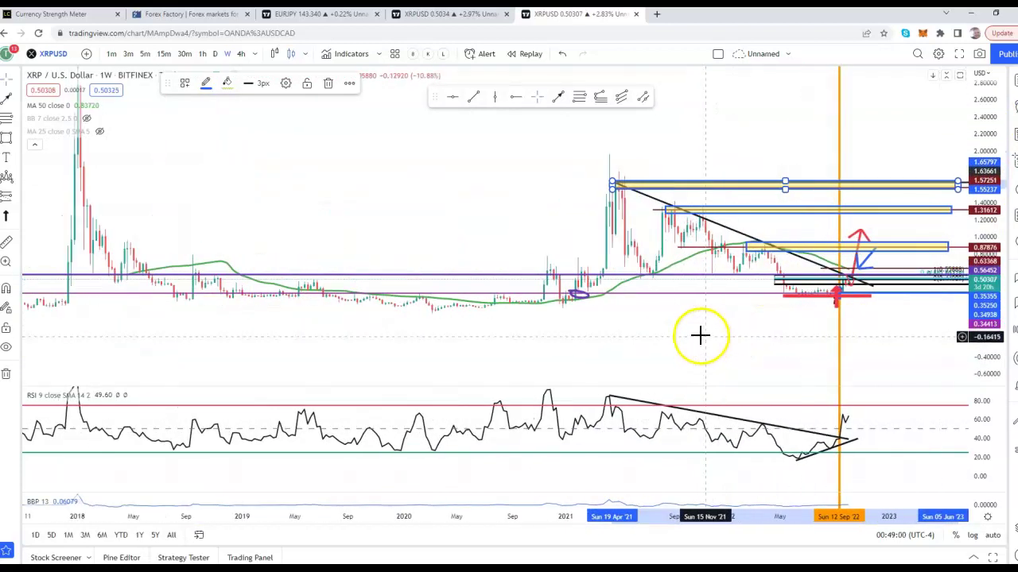
scroll(700, 335, "down", 1)
left_click_drag(985, 127, 966, 237)
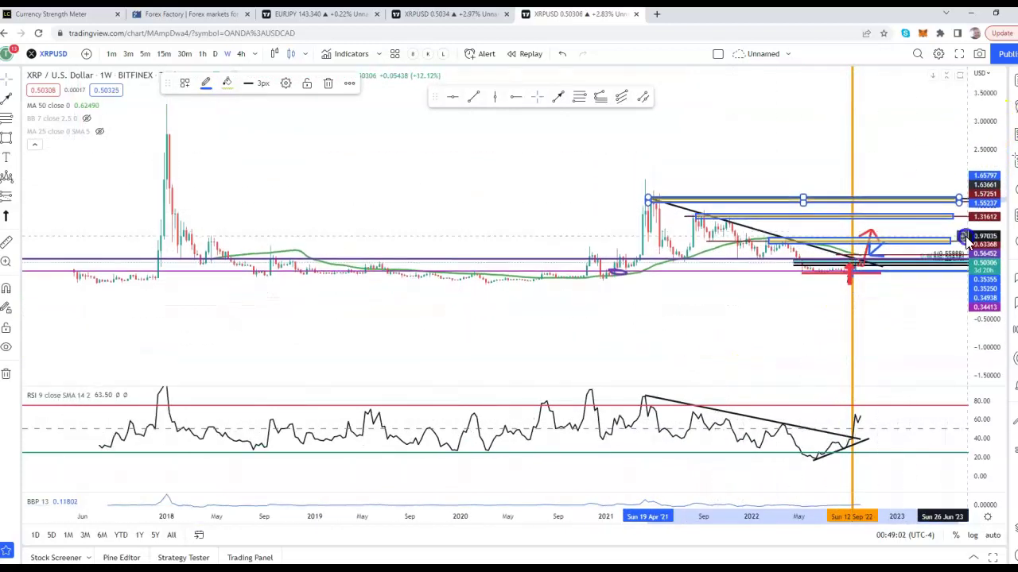
left_click_drag(685, 157, 624, 236)
scroll(624, 236, "down", 3)
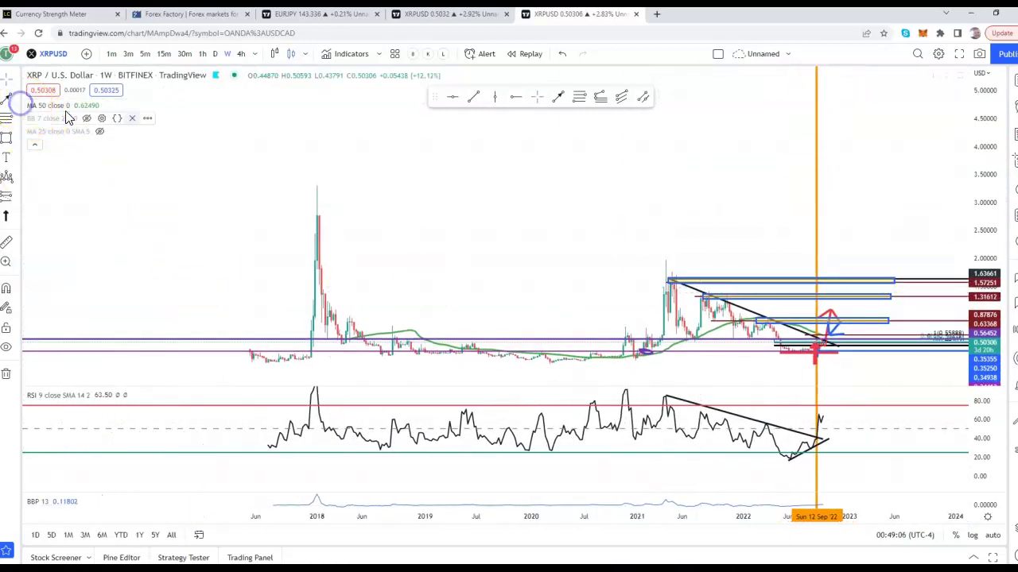
left_click(307, 186)
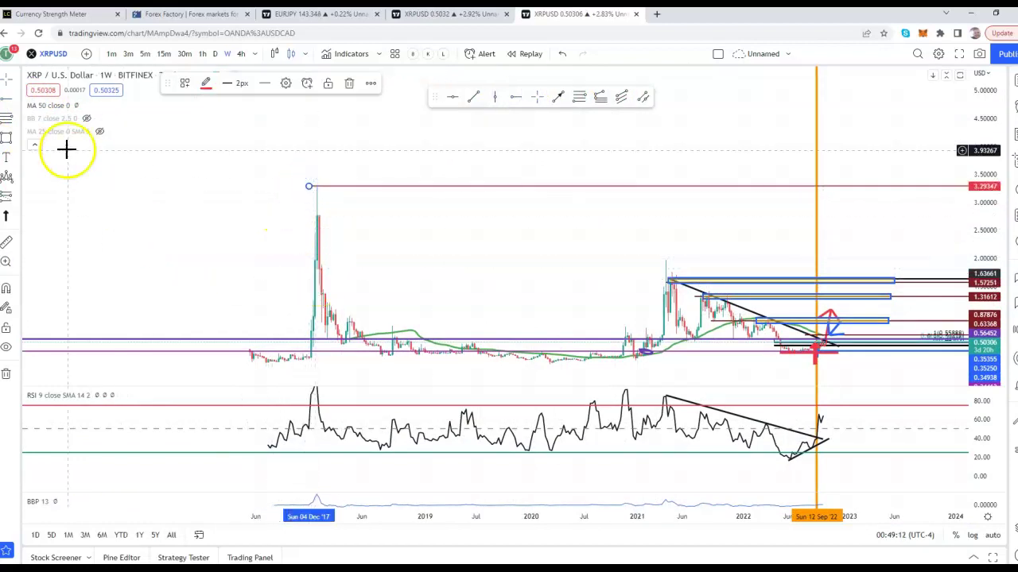
left_click(7, 101)
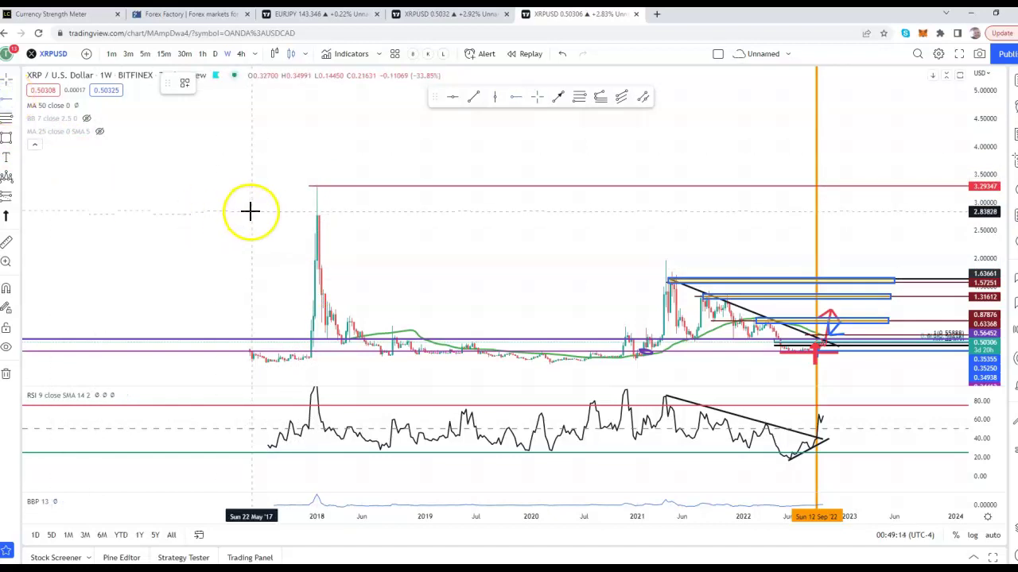
left_click(290, 214)
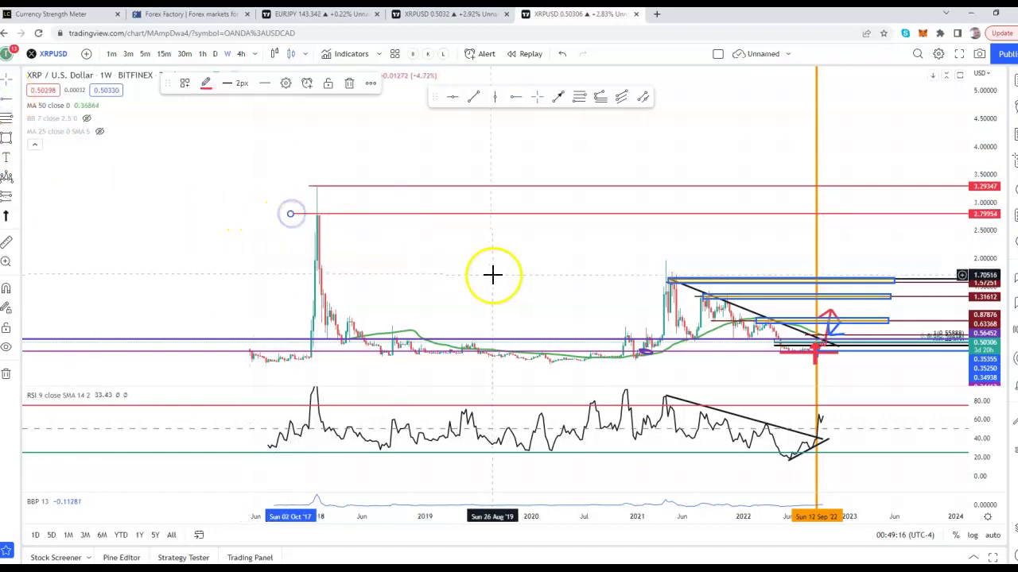
Measure the rally from the November 2017 base up to the 3.29347 high, then clear the measurement
left_click_drag(487, 276, 457, 274)
scroll(455, 274, "up", 3)
left_click_drag(380, 281, 443, 272)
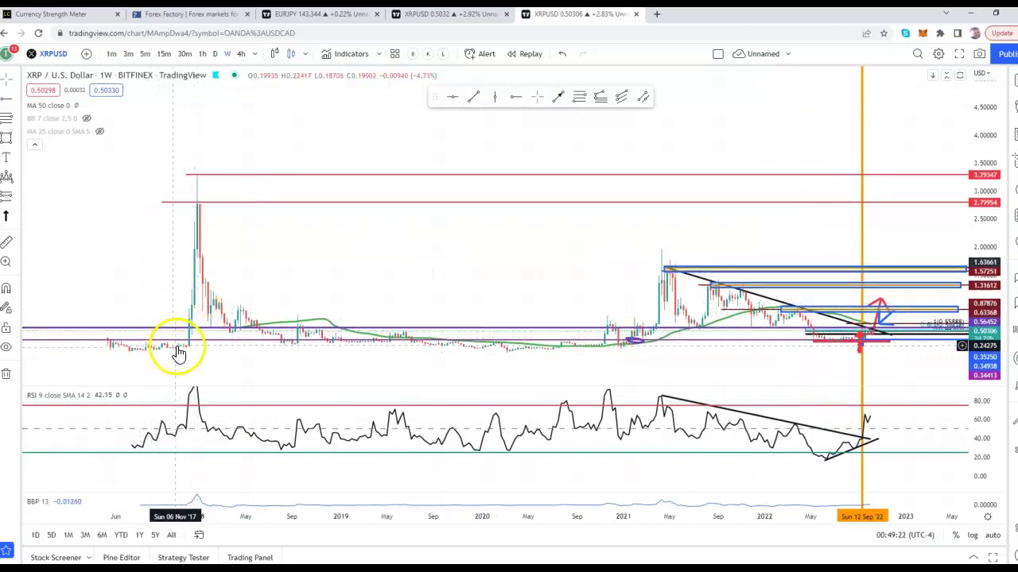
left_click(8, 244)
left_click(179, 347)
left_click_drag(179, 346, 224, 178)
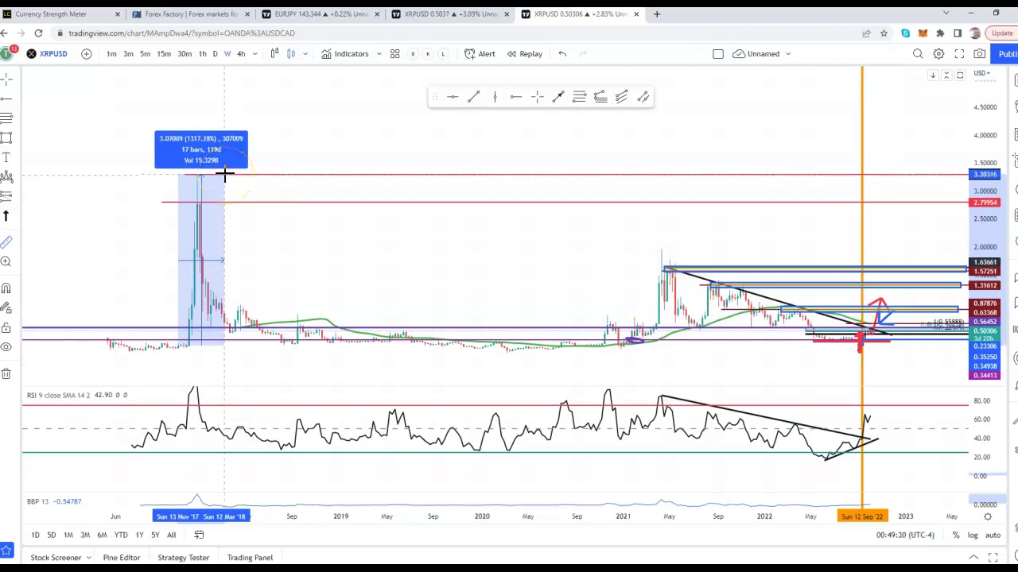
left_click_drag(224, 175, 227, 174)
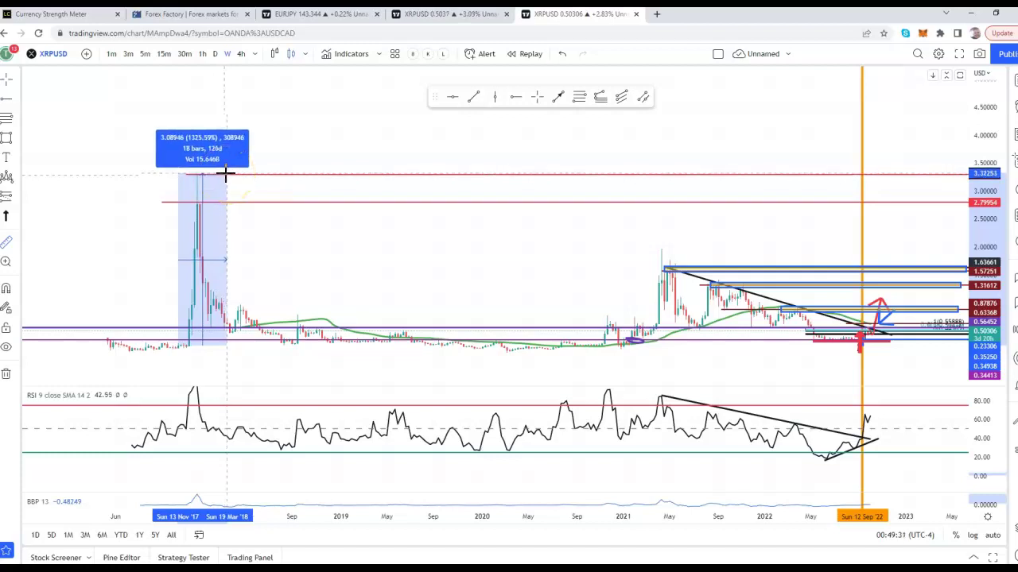
left_click(226, 293)
Compare the 2018 spike and the 2021 peak with the current 2022 base across the full price history
left_click_drag(504, 288, 450, 289)
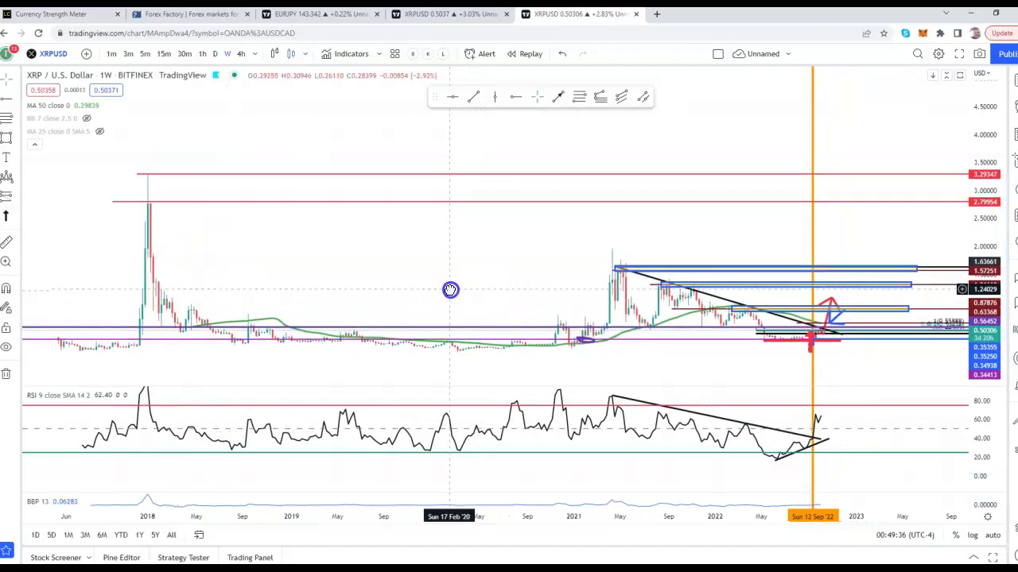
scroll(280, 275, "down", 5)
scroll(280, 276, "down", 4)
left_click_drag(799, 273, 618, 272)
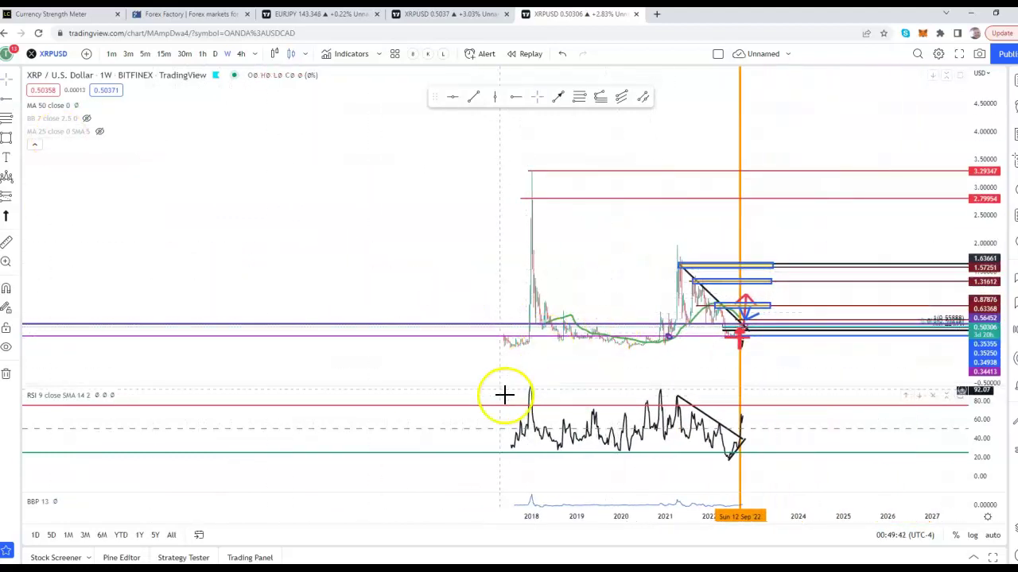
scroll(489, 340, "up", 1)
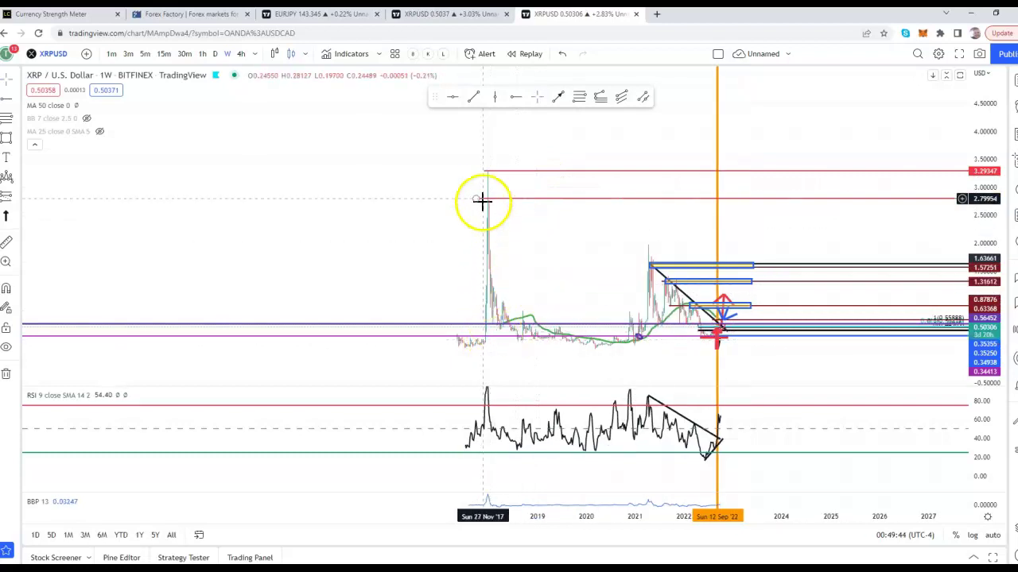
scroll(499, 235, "up", 1)
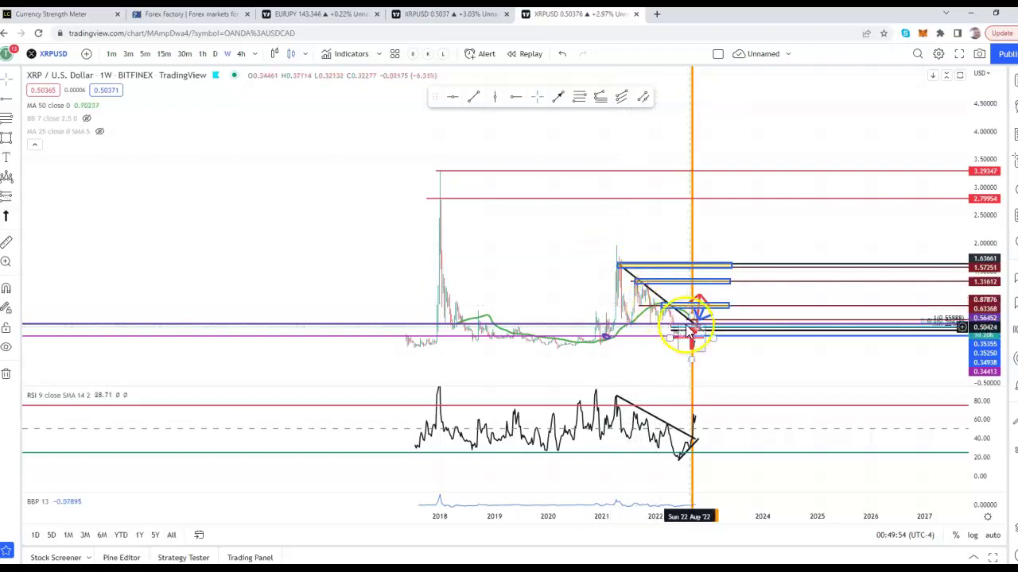
scroll(654, 349, "up", 3)
scroll(589, 347, "down", 2)
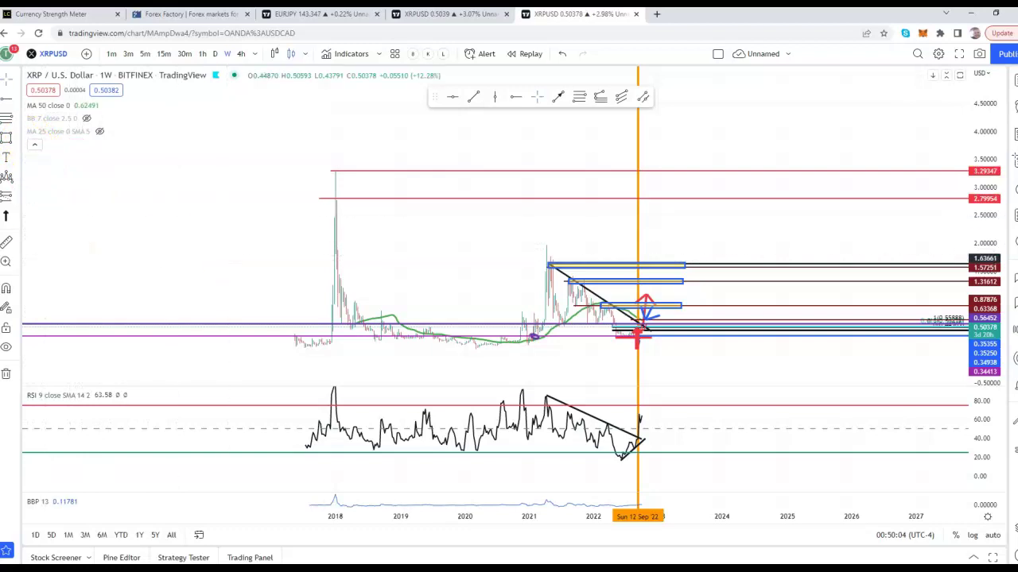
Brush two rounded bottoms from the 2018 high through the 2021 peak to about 3.5 in 2024, and delete the stray stroke
left_click(17, 140)
left_click(38, 146)
mouse_move(336, 178)
left_mouse_down()
mouse_move(336, 252)
mouse_move(359, 315)
mouse_move(471, 350)
mouse_move(539, 282)
mouse_move(620, 332)
left_mouse_up()
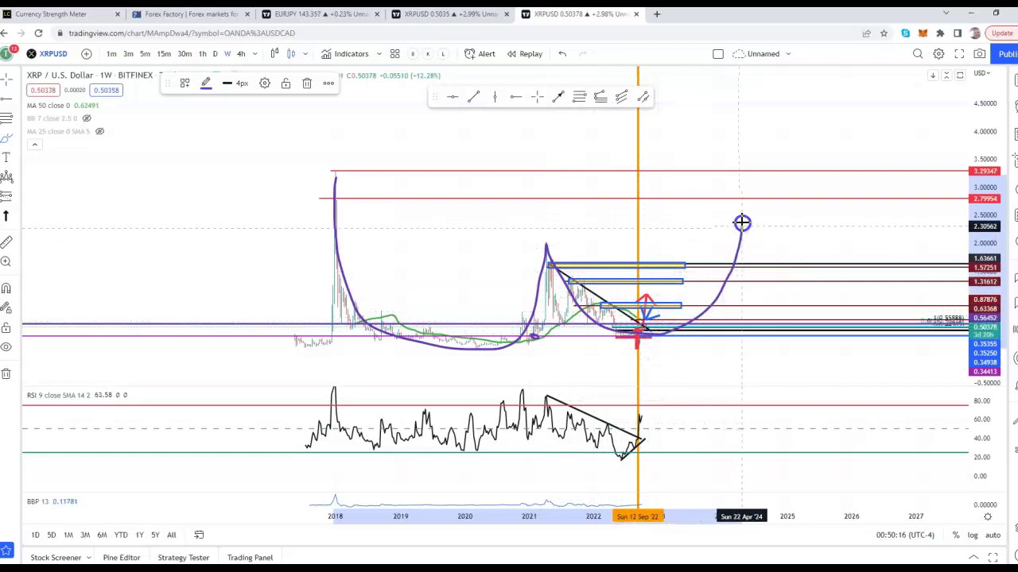
scroll(743, 162, "down", 1)
left_click_drag(742, 171, 742, 161)
scroll(856, 246, "down", 1)
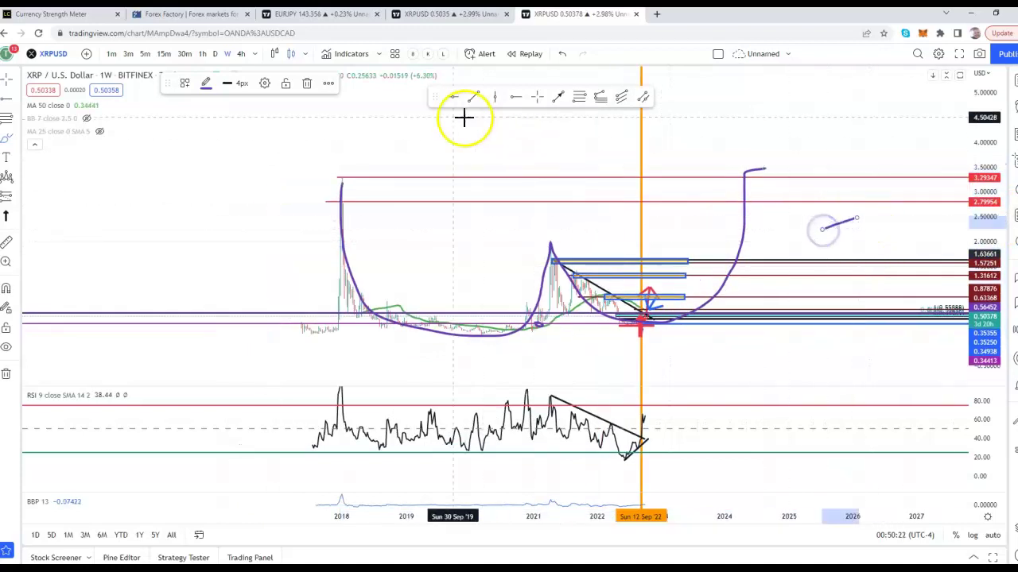
left_click(307, 83)
Draw a trend line from the 2020 low to about 3.35, and move it to start near 3.29 at the purple curve's 2024 breakout
left_click_drag(459, 261, 399, 287)
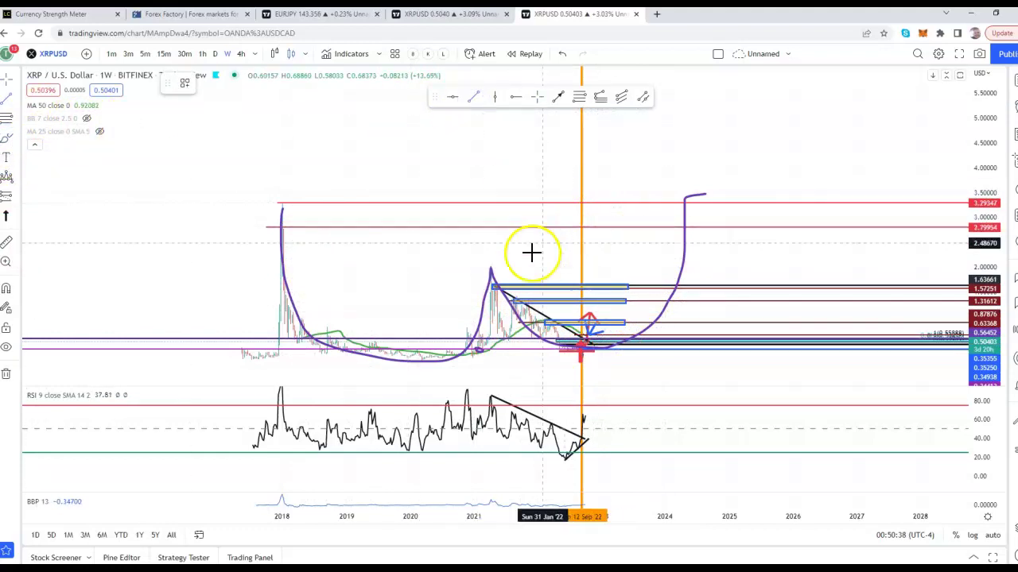
left_click(430, 355)
left_click(457, 194)
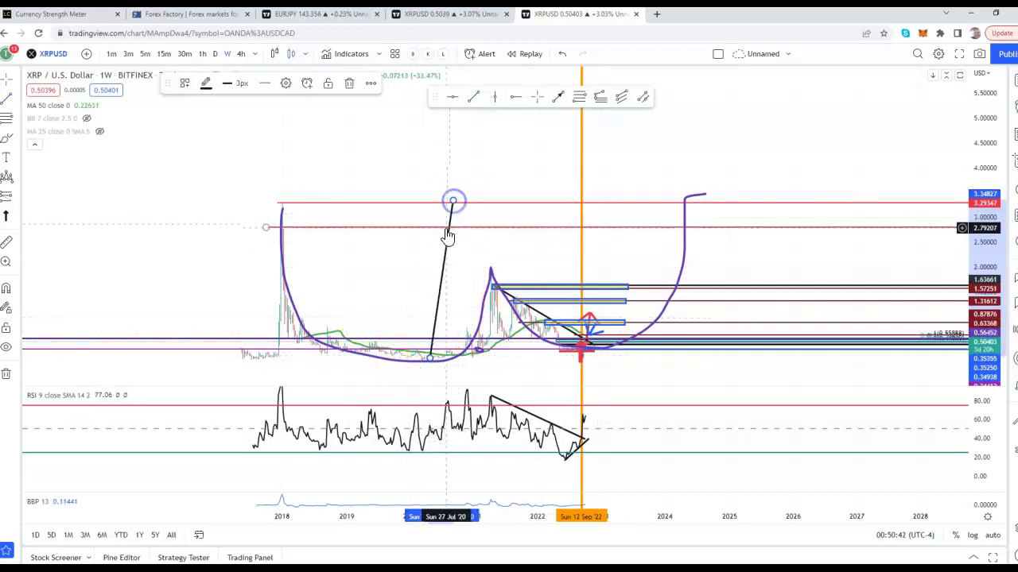
left_click_drag(446, 249, 705, 96)
left_click(749, 119)
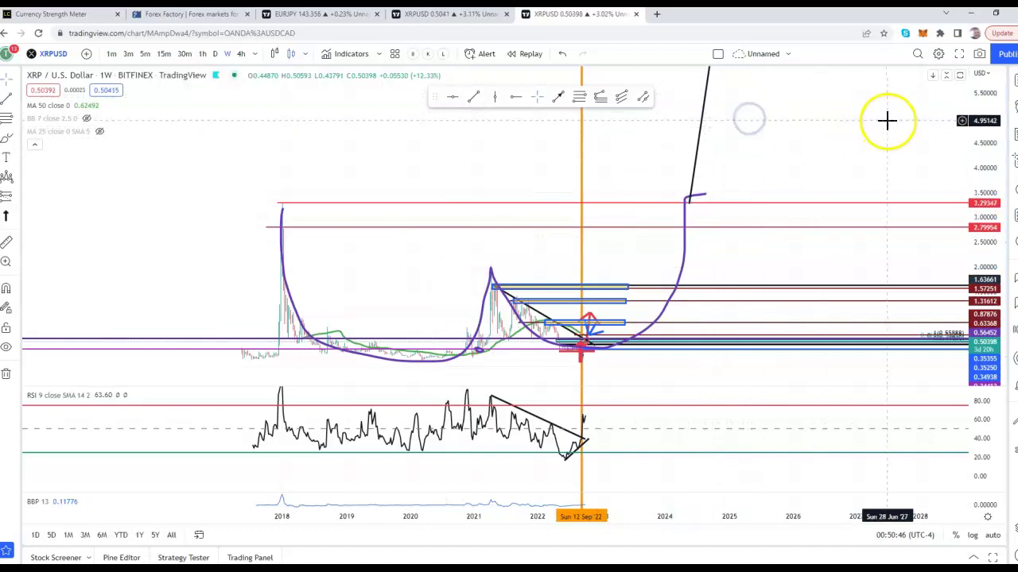
Place a horizontal ray at the upper end of the projected black line, at about 6.40
left_click_drag(991, 127, 986, 230)
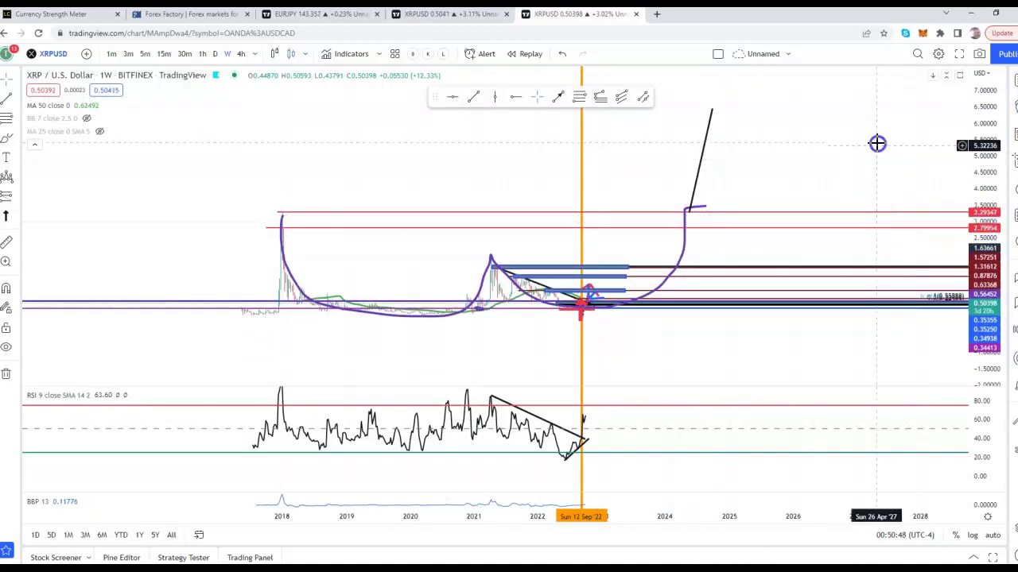
left_click_drag(876, 145, 860, 158)
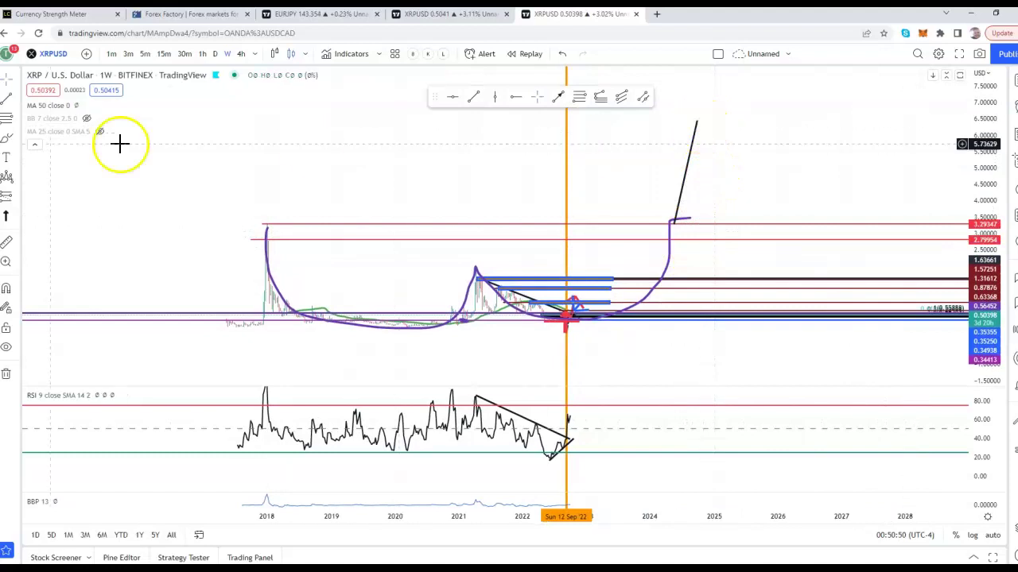
left_click(517, 97)
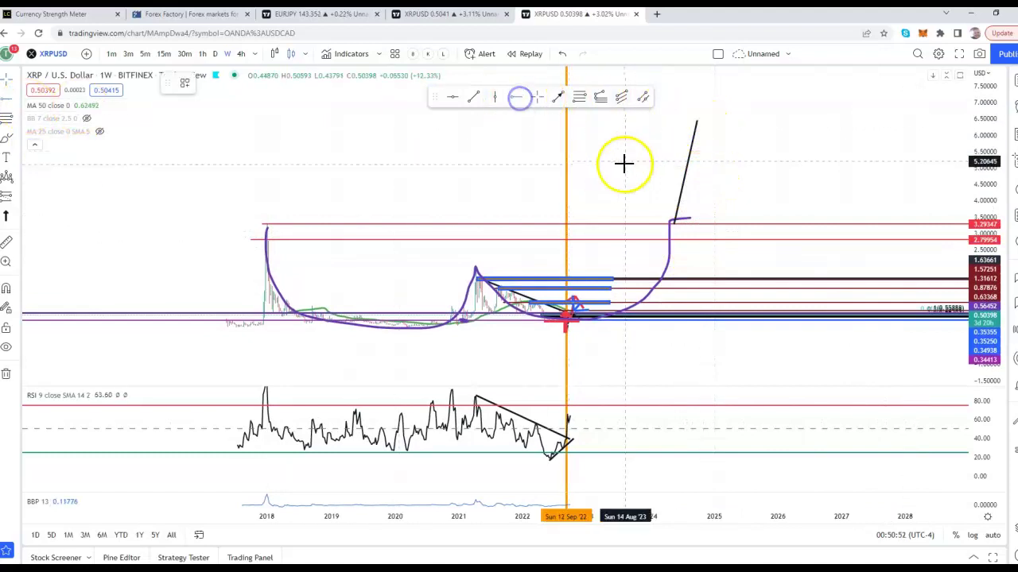
left_click(625, 119)
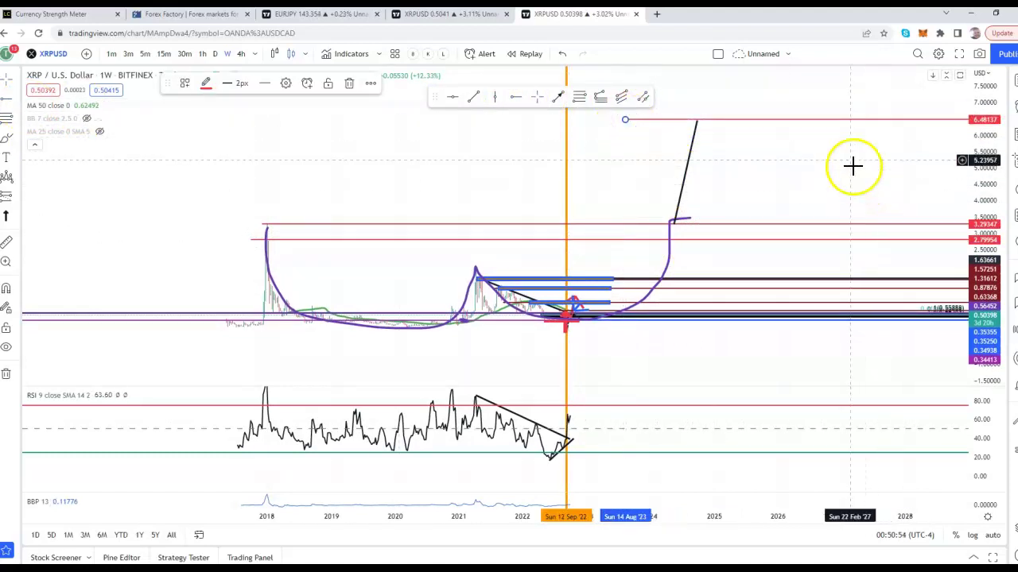
left_click_drag(801, 119, 791, 122)
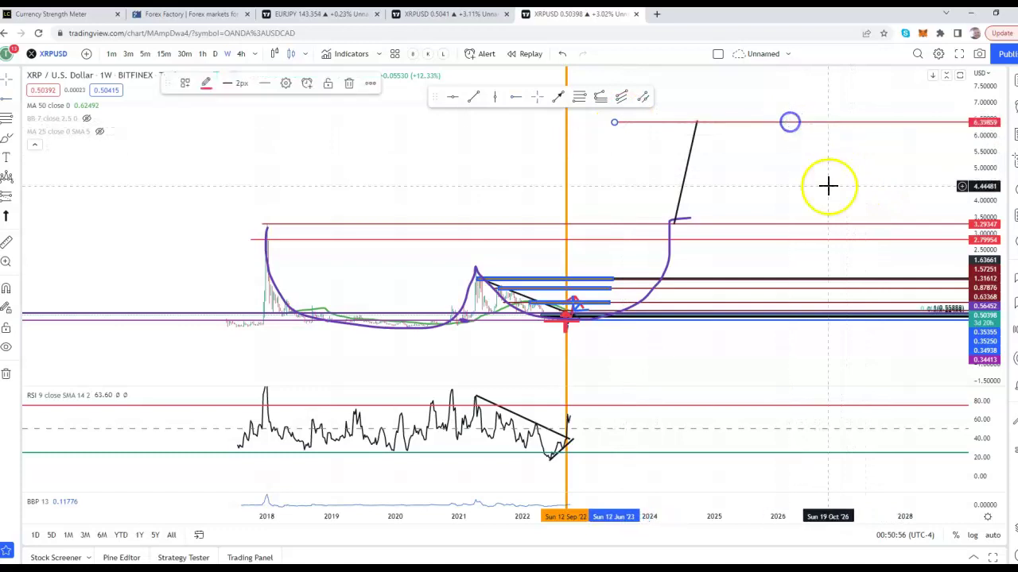
Examine the full projection from the 2018 high through the rounded bottoms to the 6.39859 target
right_click(968, 165)
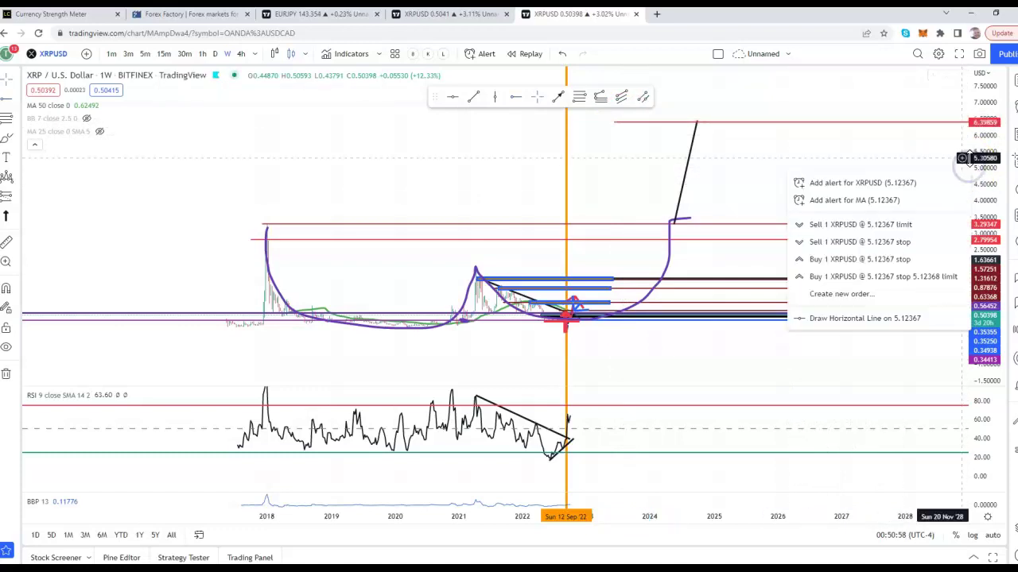
left_click(751, 177)
left_click_drag(982, 285, 988, 203)
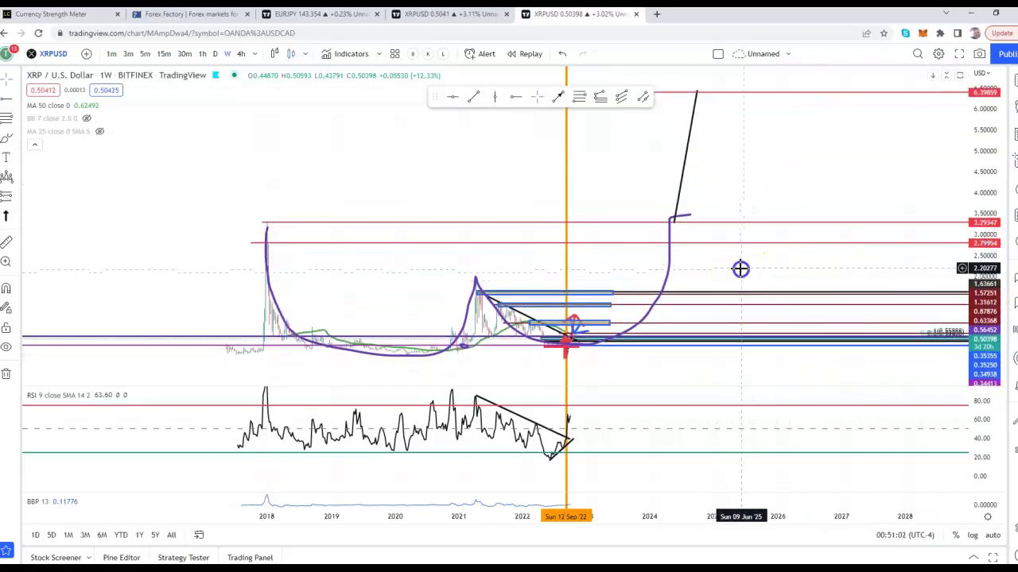
left_click_drag(740, 269, 821, 268)
scroll(769, 340, "up", 1)
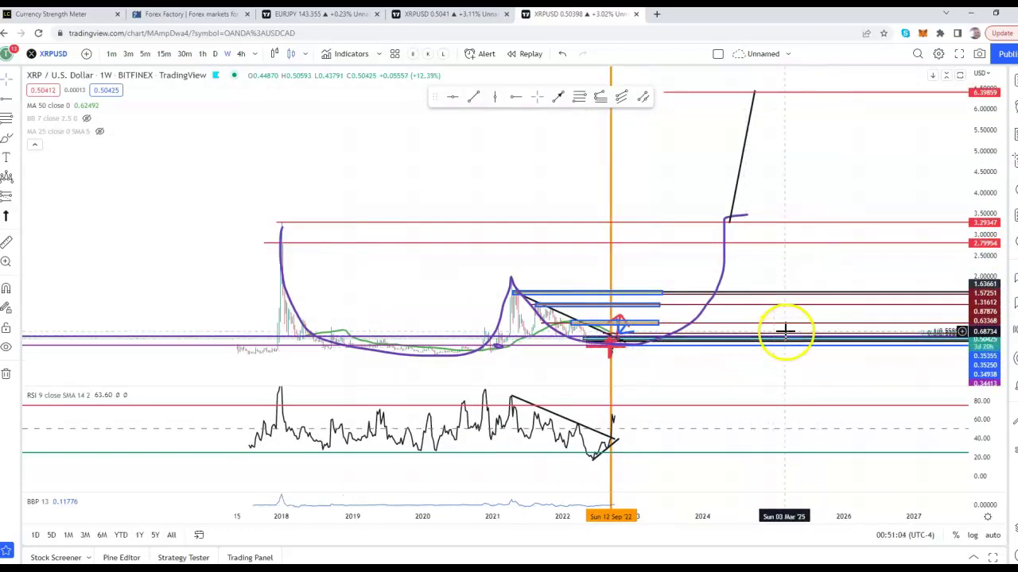
scroll(786, 331, "down", 1)
left_click_drag(982, 232, 969, 298)
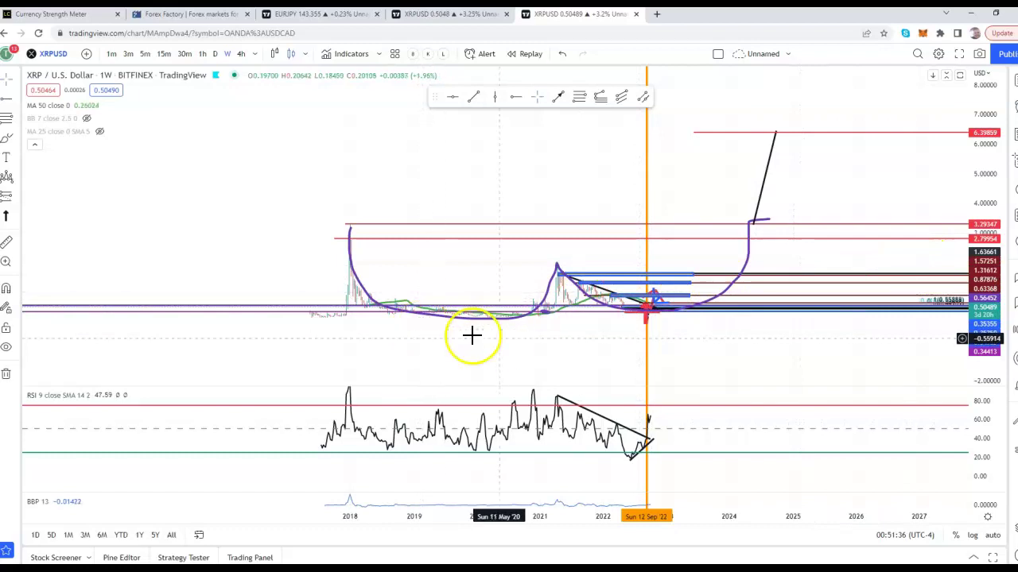
scroll(666, 386, "up", 1)
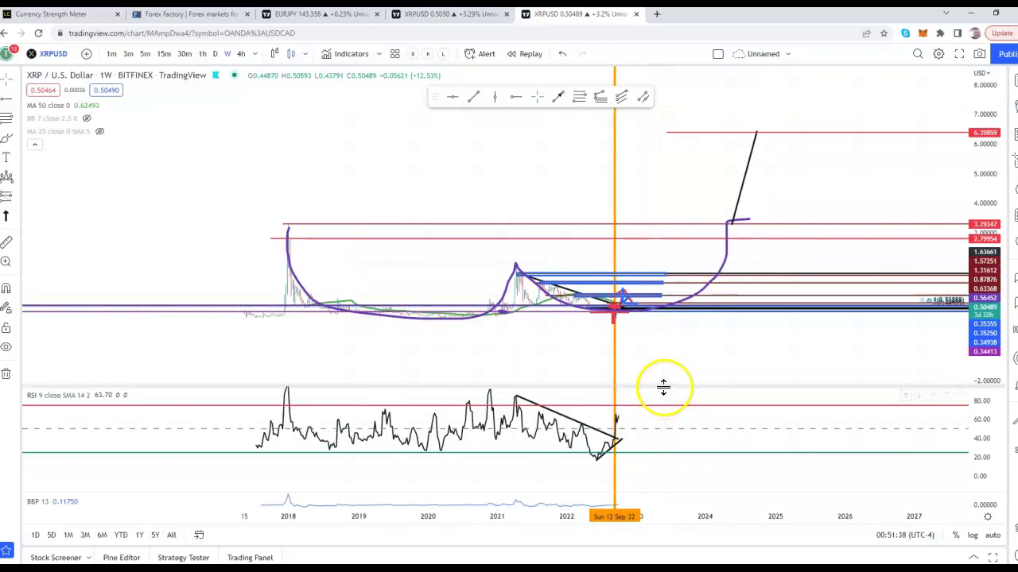
Draw a rectangle zone across the 2018 highs from about 2.79 to 3.30, spanning November 2017 to April 2026
left_click_drag(994, 331, 999, 274)
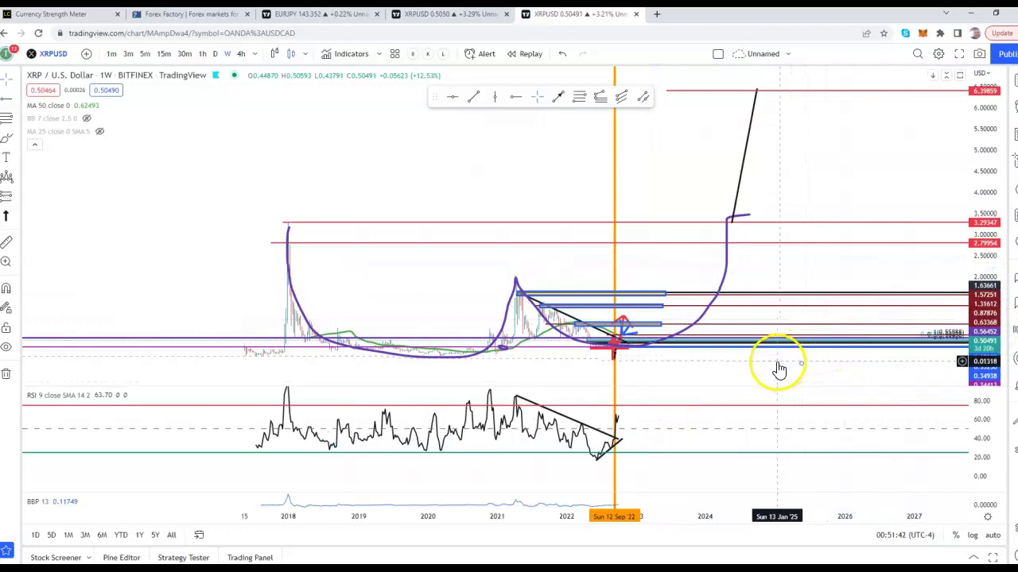
left_click_drag(987, 342, 982, 305)
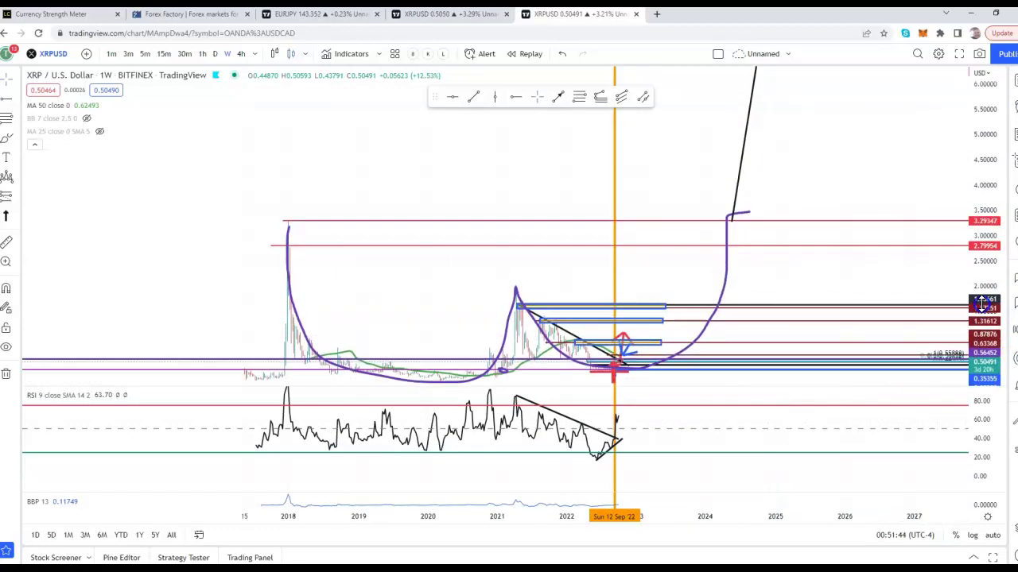
left_click_drag(811, 283, 848, 272)
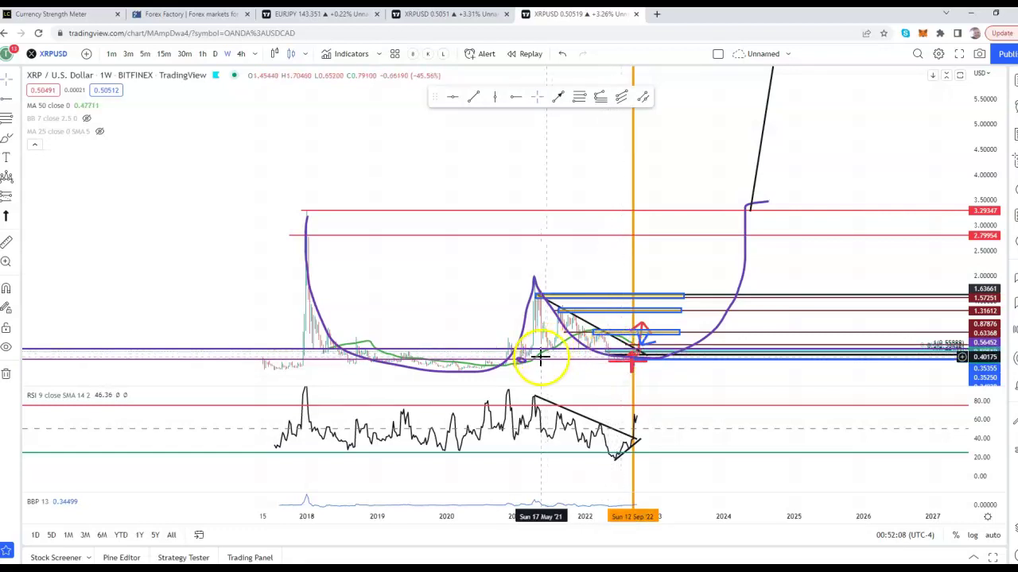
mouse_move(45, 110)
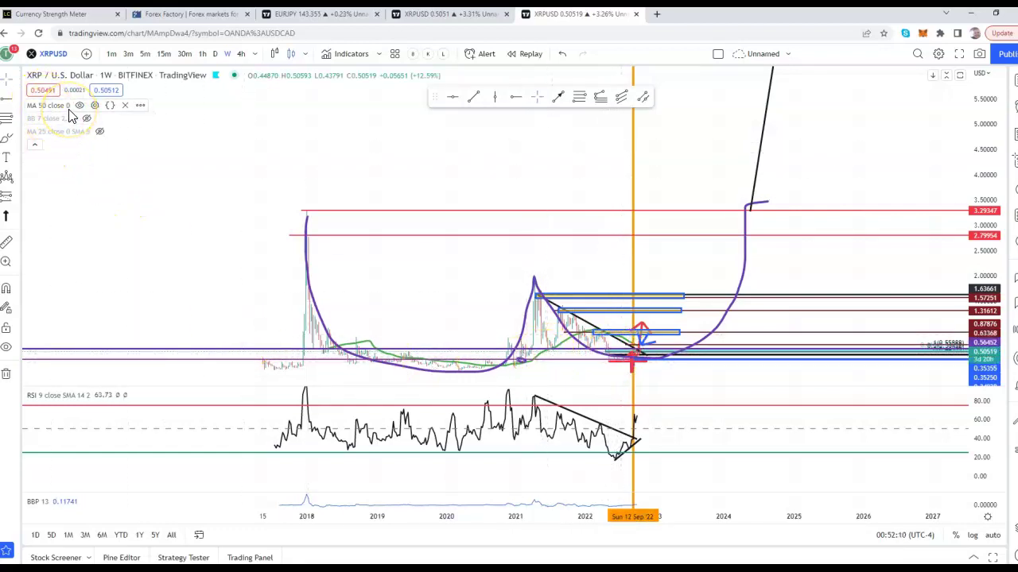
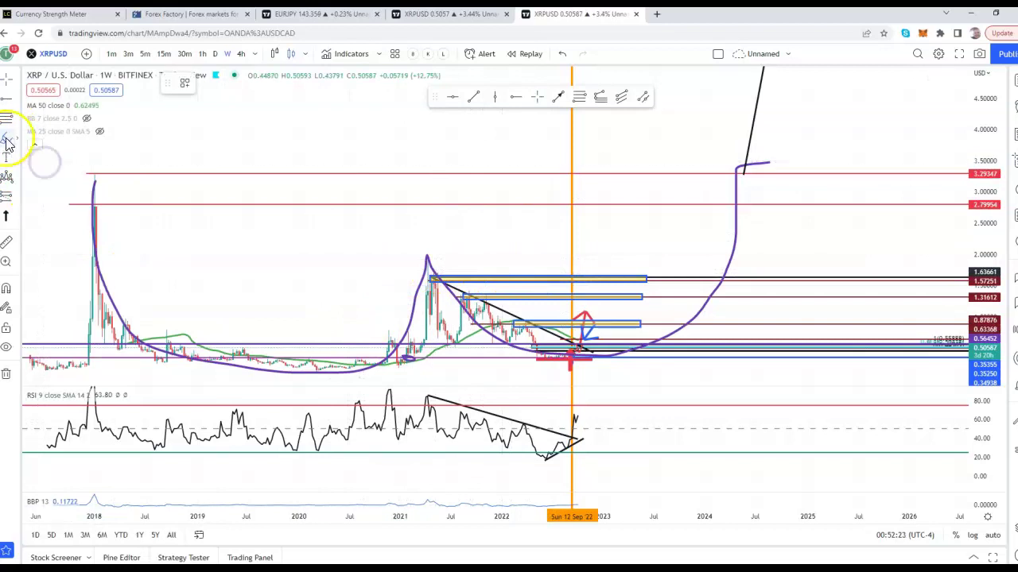
left_click(16, 142)
left_click(89, 181)
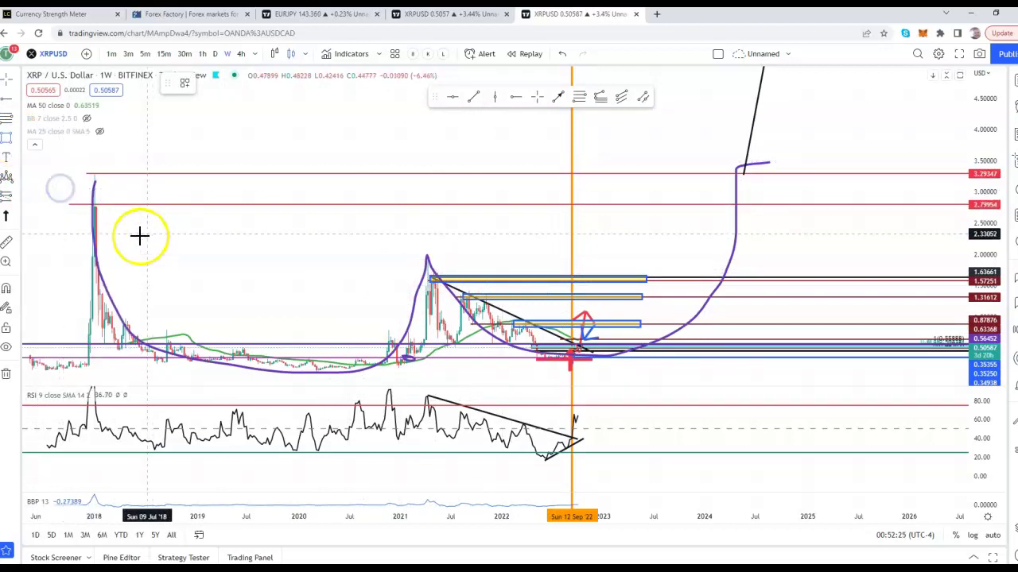
left_click(82, 204)
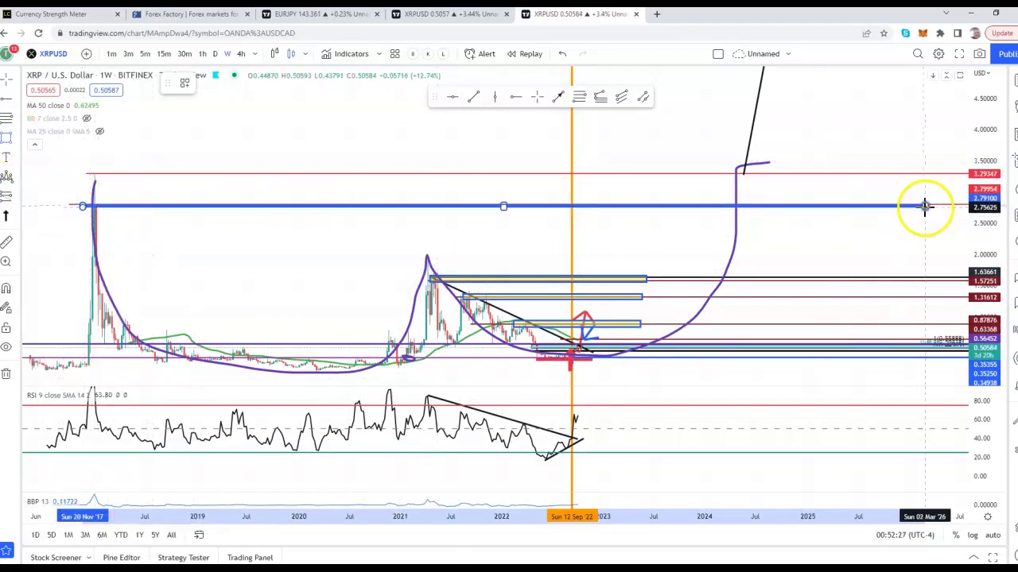
left_click(934, 173)
left_click(936, 172)
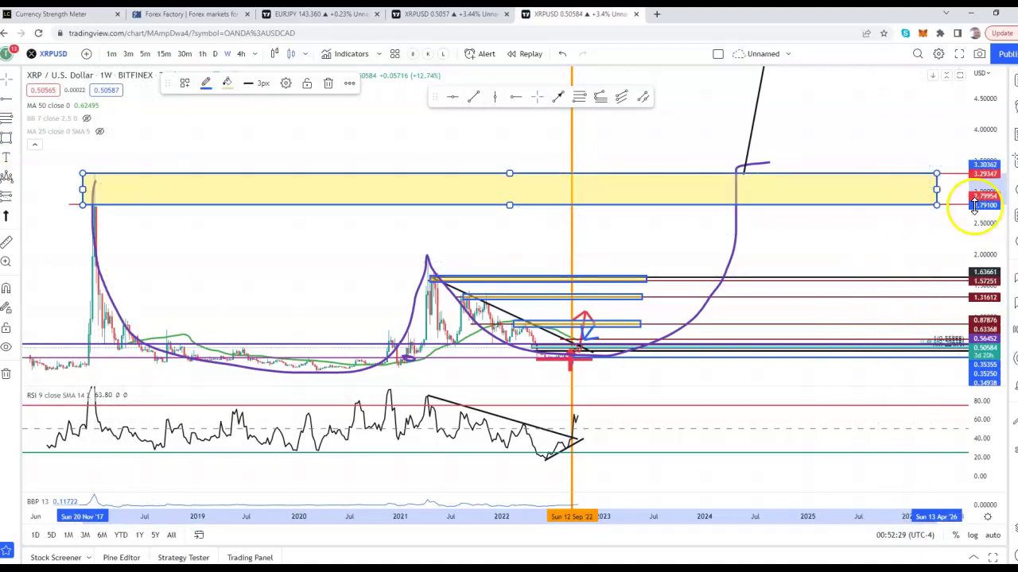
left_click_drag(975, 213, 975, 229)
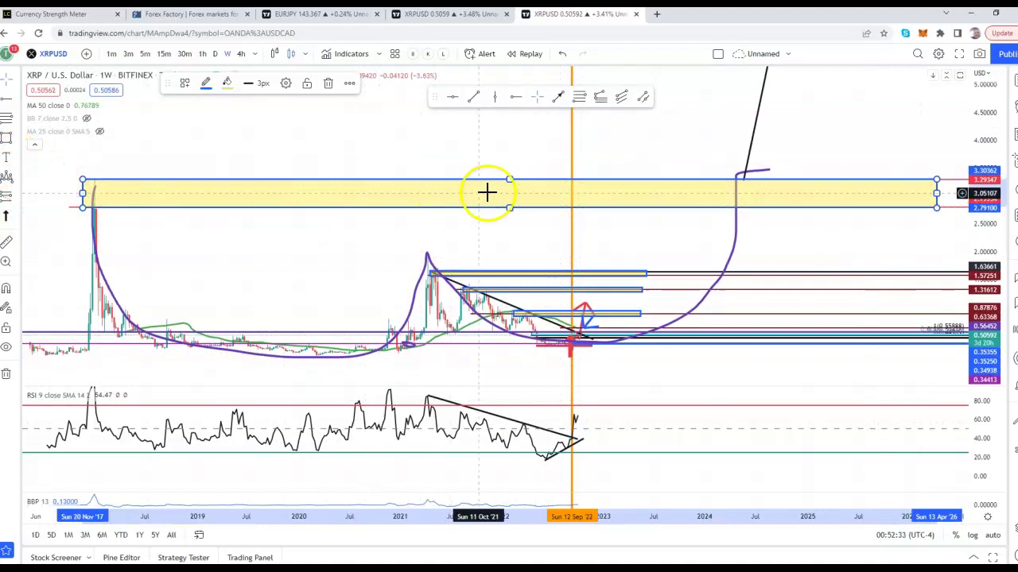
scroll(589, 203, "down", 1)
scroll(294, 198, "up", 1)
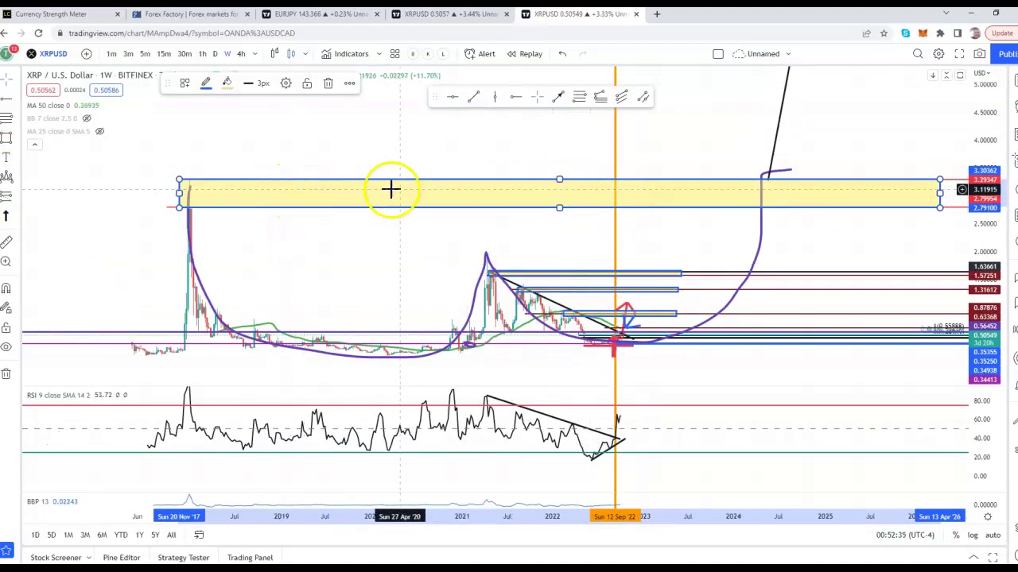
Draw three connected arrows from the 6.40 target, falling to about 4.5, rising to about 5.9 and falling to about 1.65 in mid-2026
left_click_drag(995, 208, 983, 320)
left_click_drag(884, 153, 770, 182)
left_click(688, 139)
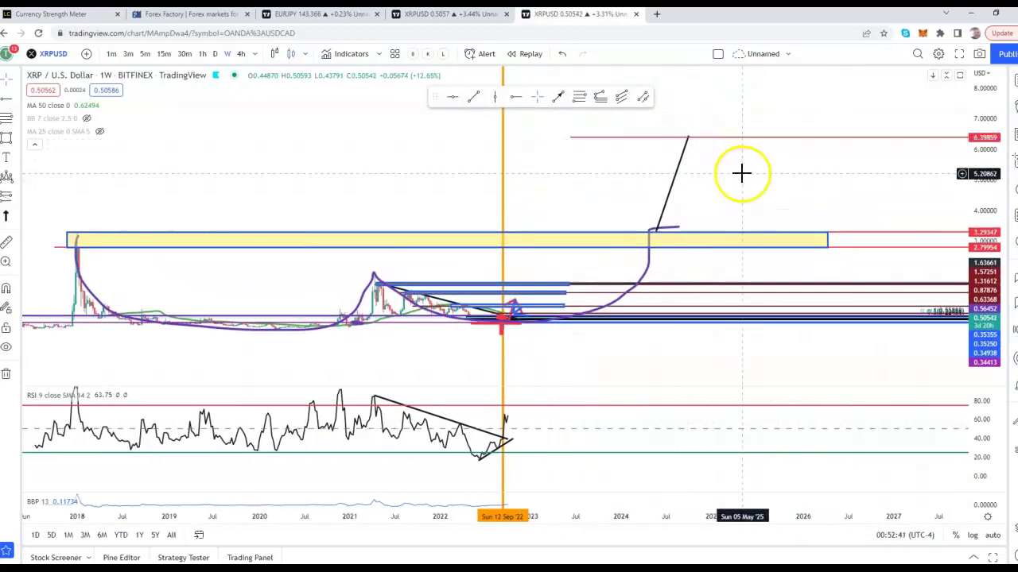
scroll(647, 205, "down", 1)
scroll(704, 209, "up", 1)
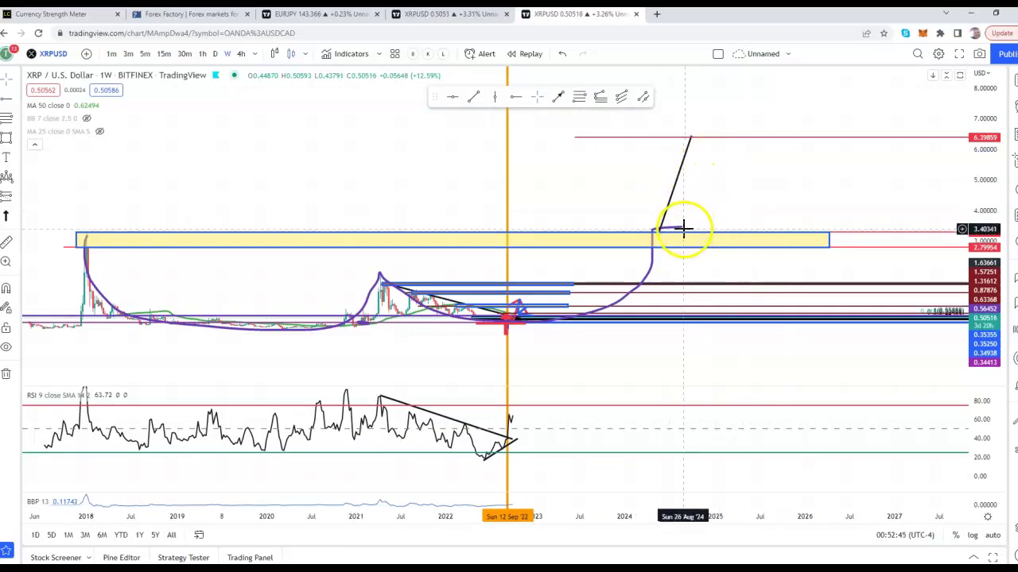
mouse_move(691, 135)
left_mouse_down()
mouse_move(730, 202)
mouse_move(725, 194)
mouse_move(759, 154)
mouse_move(844, 284)
left_mouse_up()
left_click(558, 97)
left_click(564, 103)
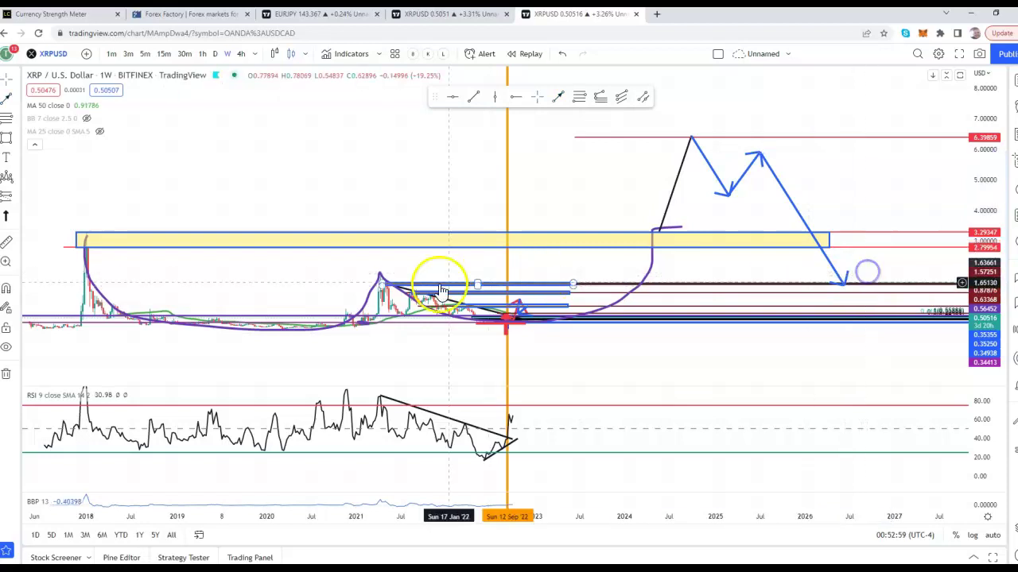
Extend the yellow resistance zone near the 2021 high, spanning about 1.47 to 1.69, forward to mid-March 2027
scroll(800, 277, "up", 3)
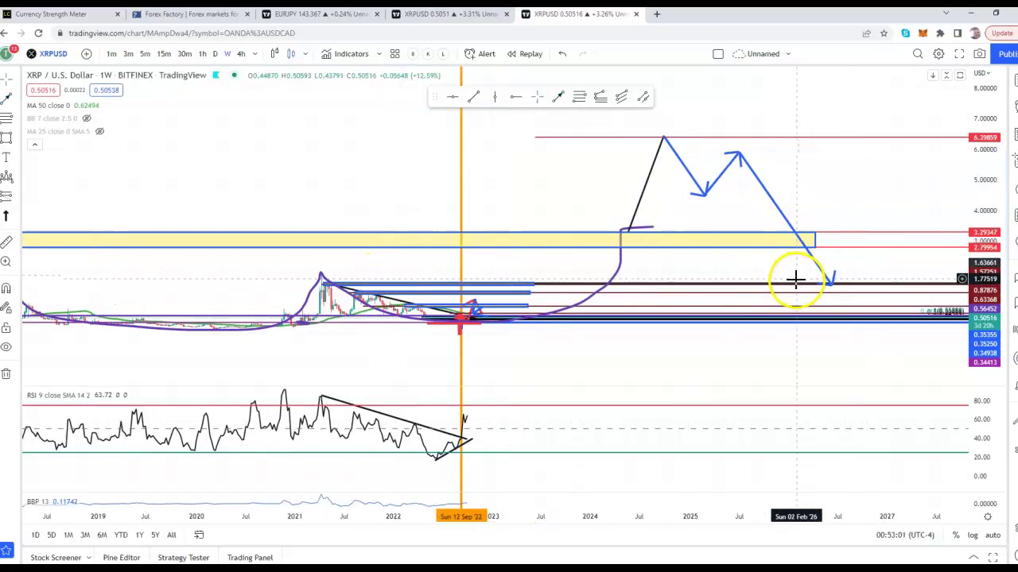
left_click_drag(488, 284, 899, 288)
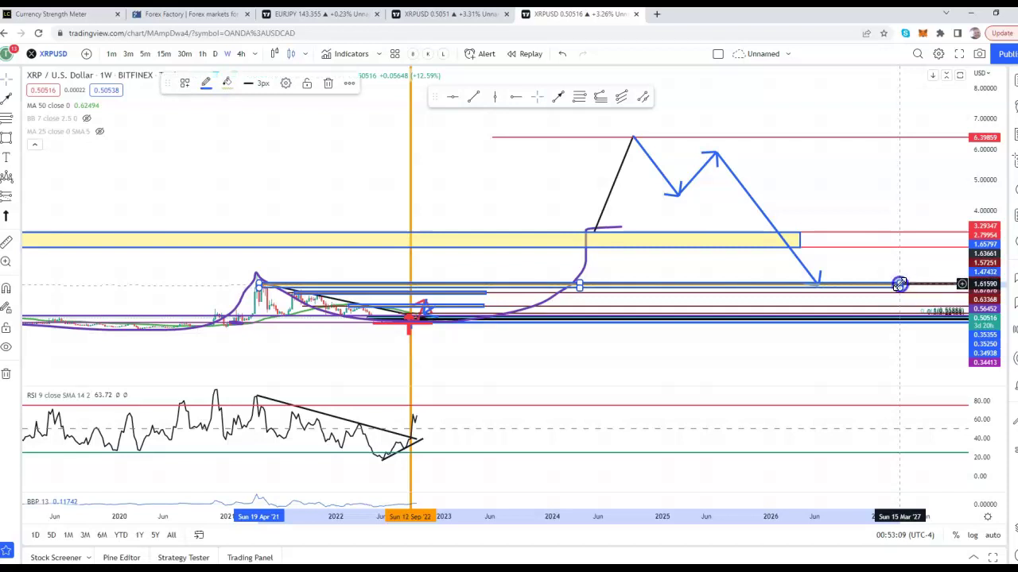
left_click(274, 286)
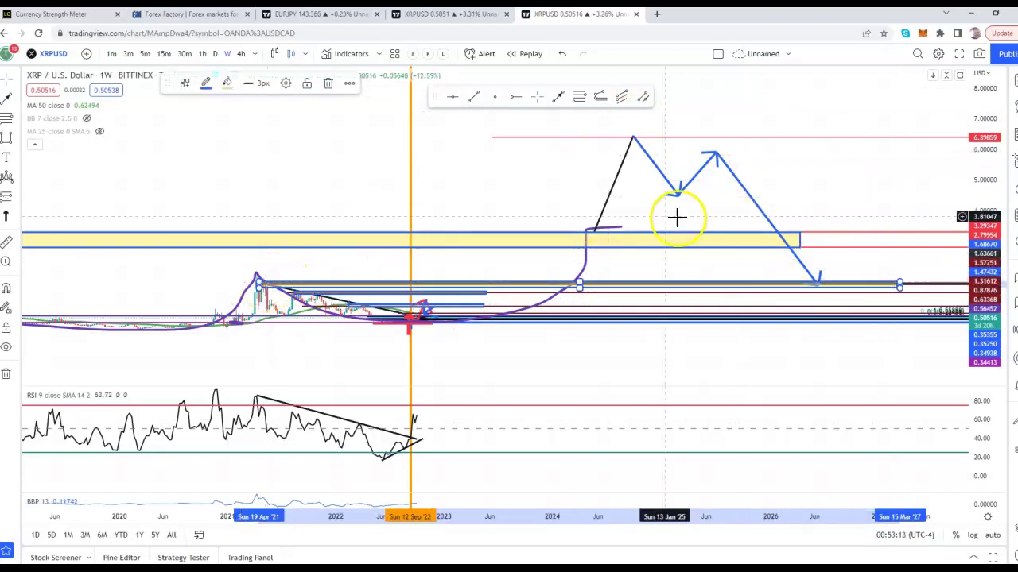
left_click(595, 230)
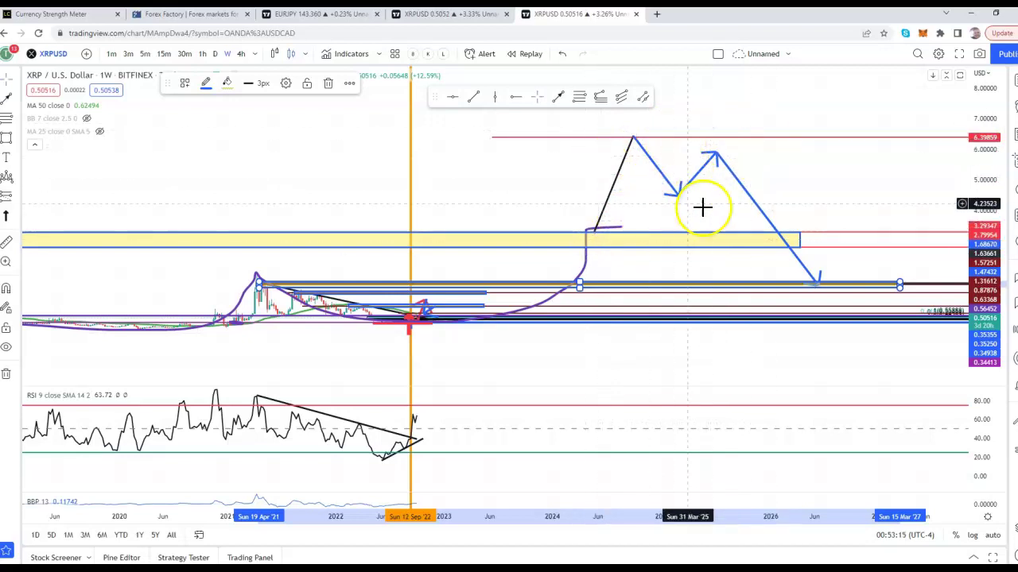
left_click(284, 297)
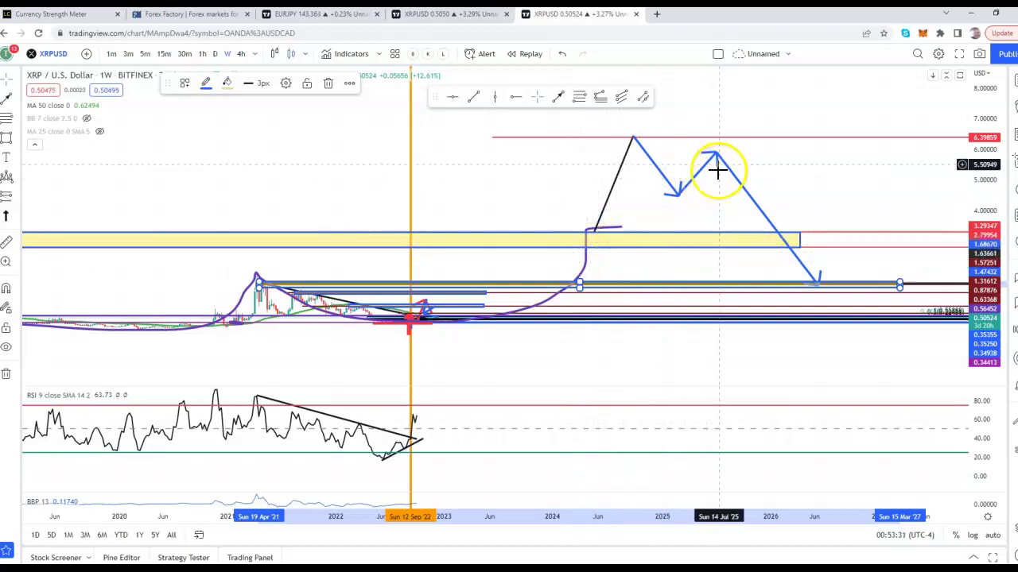
Examine the full projection with its pullback arrows, and the purple rounded bottom between the 2018 and 2021 peaks
scroll(947, 195, "down", 1)
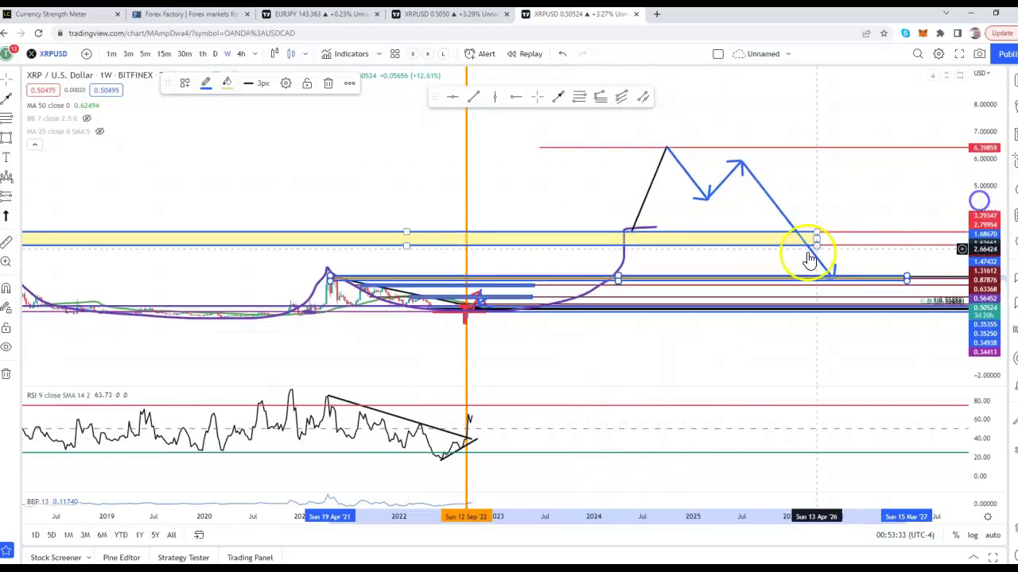
scroll(803, 270, "down", 2)
left_click_drag(639, 371, 671, 361)
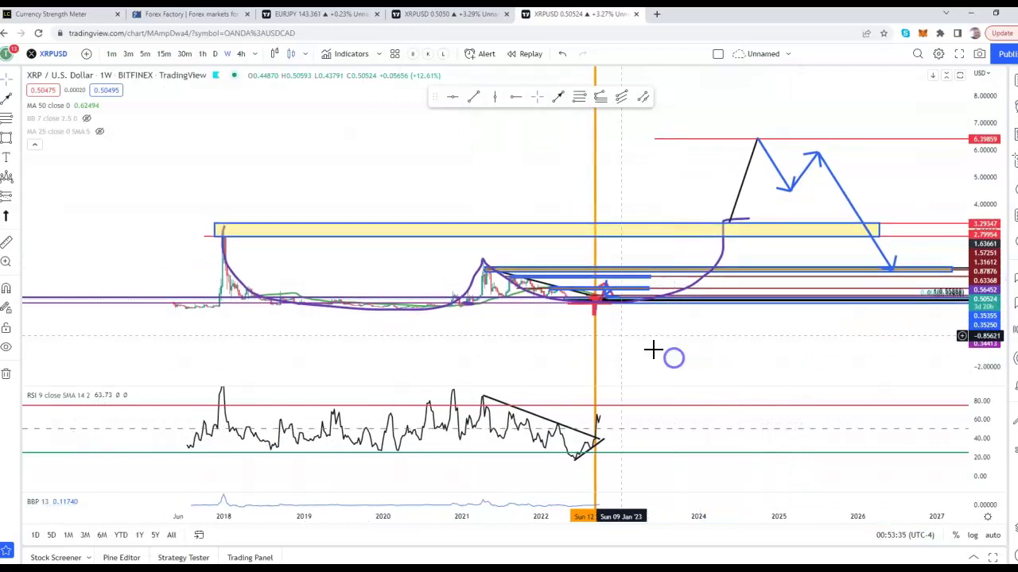
left_click_drag(561, 508, 631, 421)
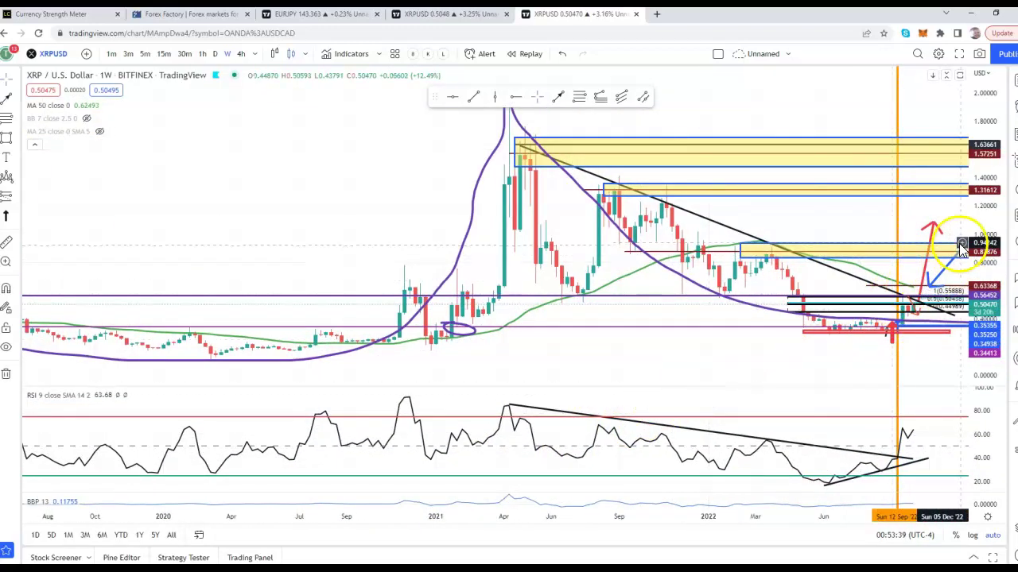
scroll(978, 211, "down", 5)
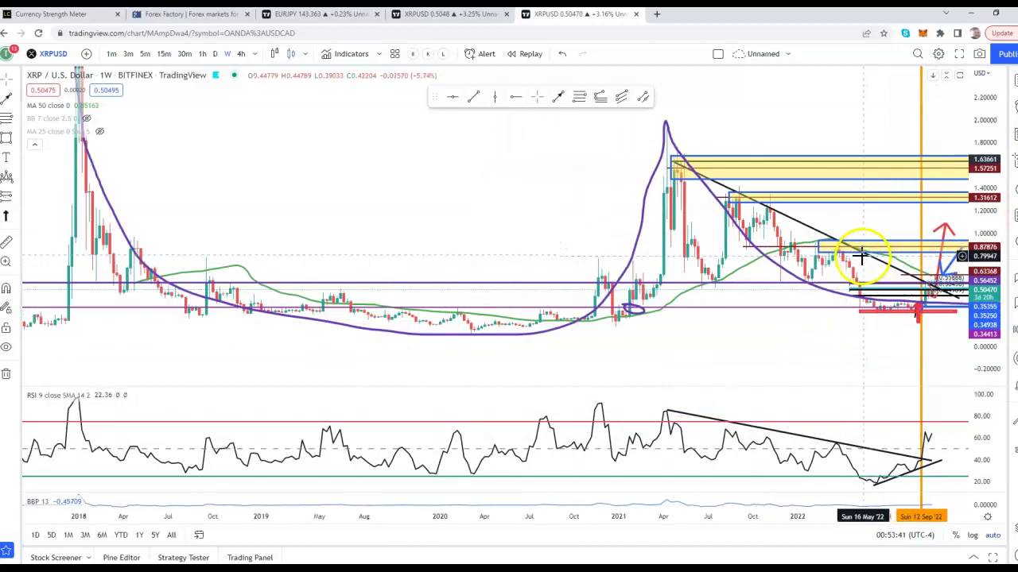
scroll(396, 212, "down", 1)
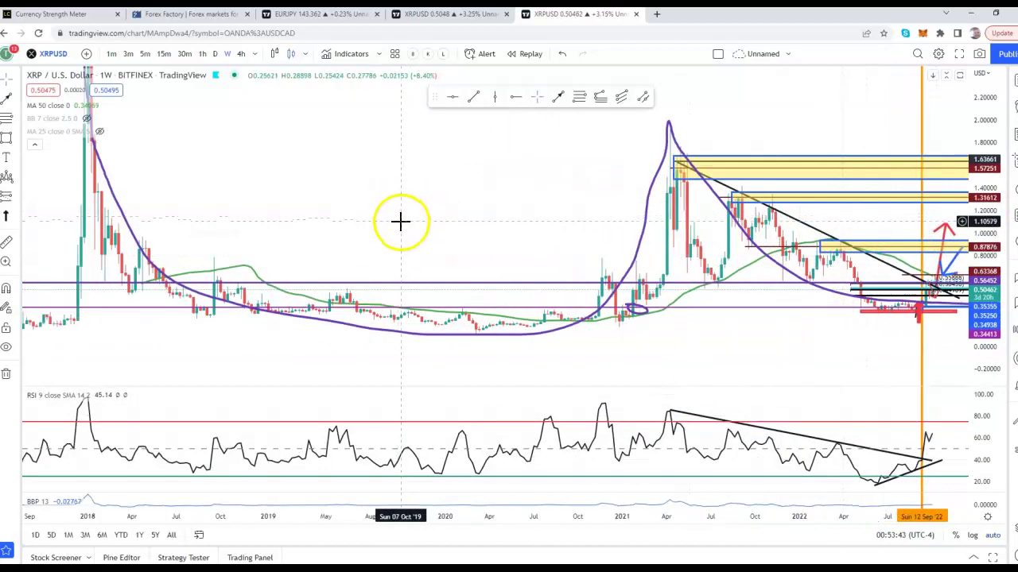
scroll(397, 233, "up", 1)
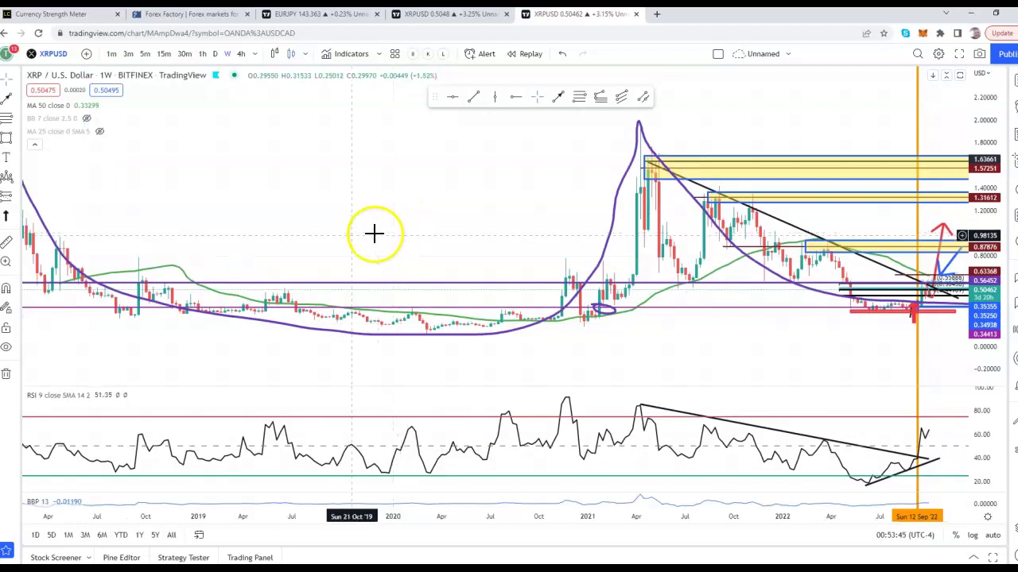
left_click_drag(295, 198, 311, 219)
scroll(313, 236, "down", 1)
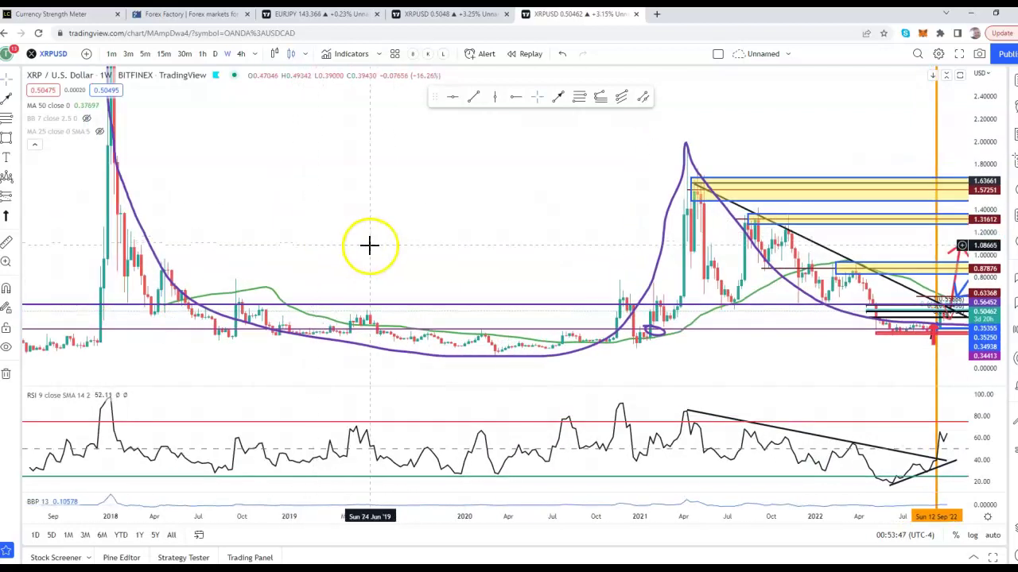
scroll(370, 245, "up", 1)
left_click_drag(448, 245, 410, 256)
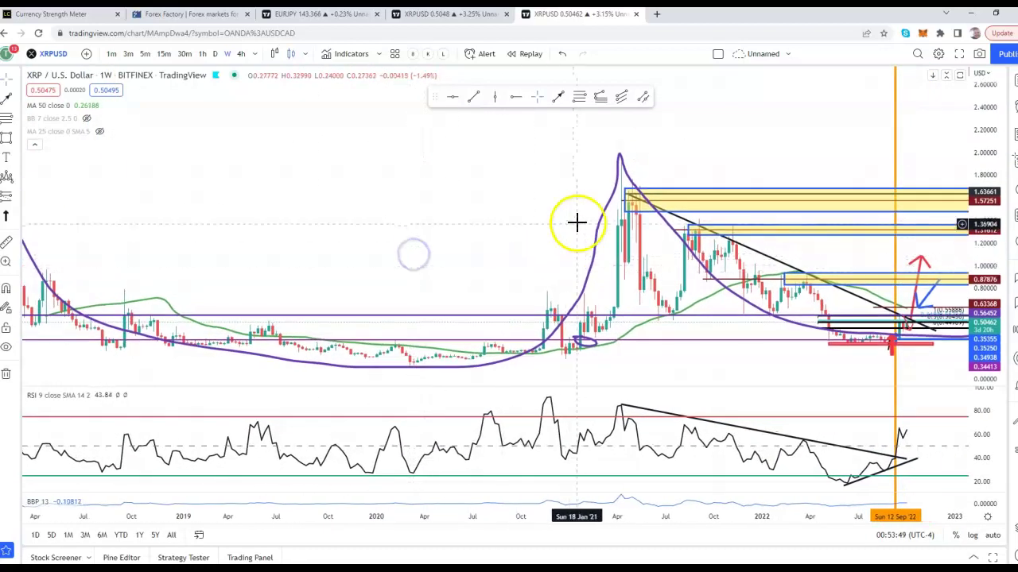
Delete the purple rounded-bottom curve from the chart
left_click(605, 215)
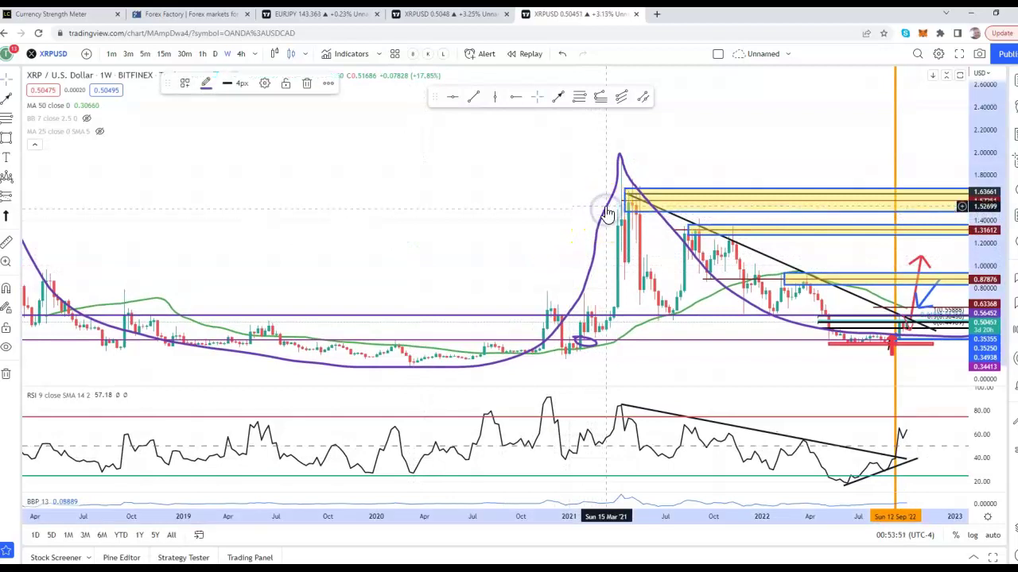
key("Delete")
scroll(631, 205, "down", 3)
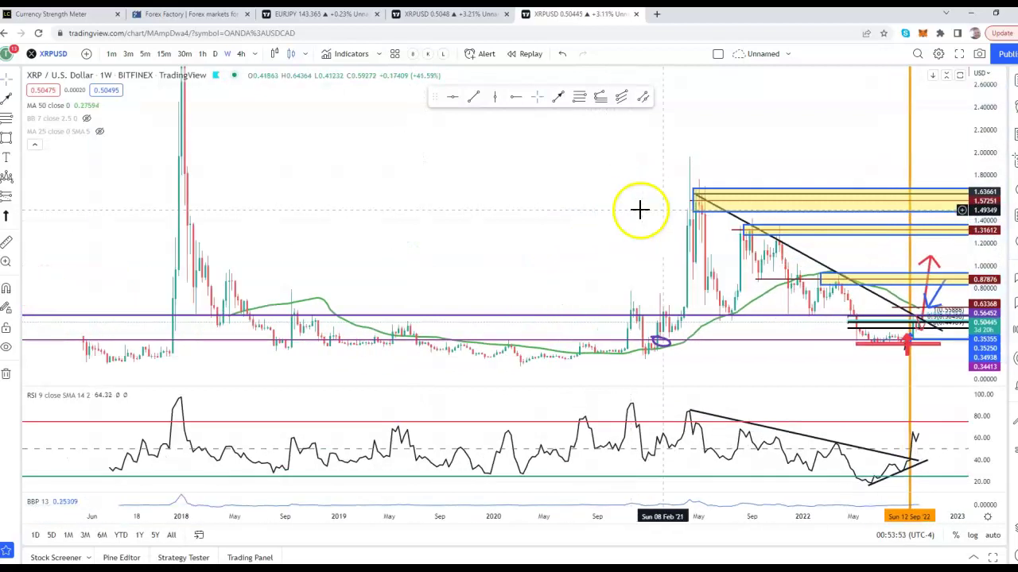
Examine the current price and short-term arrows against the yellow resistance zones at 0.88, 1.32 and 1.57 to 1.64
left_click_drag(811, 154, 708, 153)
scroll(869, 220, "down", 3)
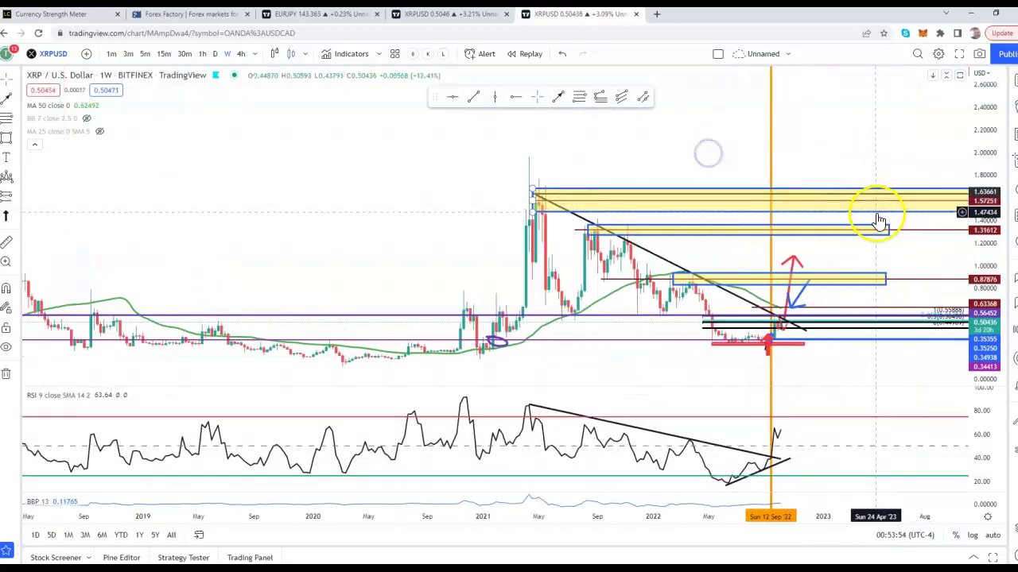
left_click(900, 273)
scroll(902, 272, "up", 1)
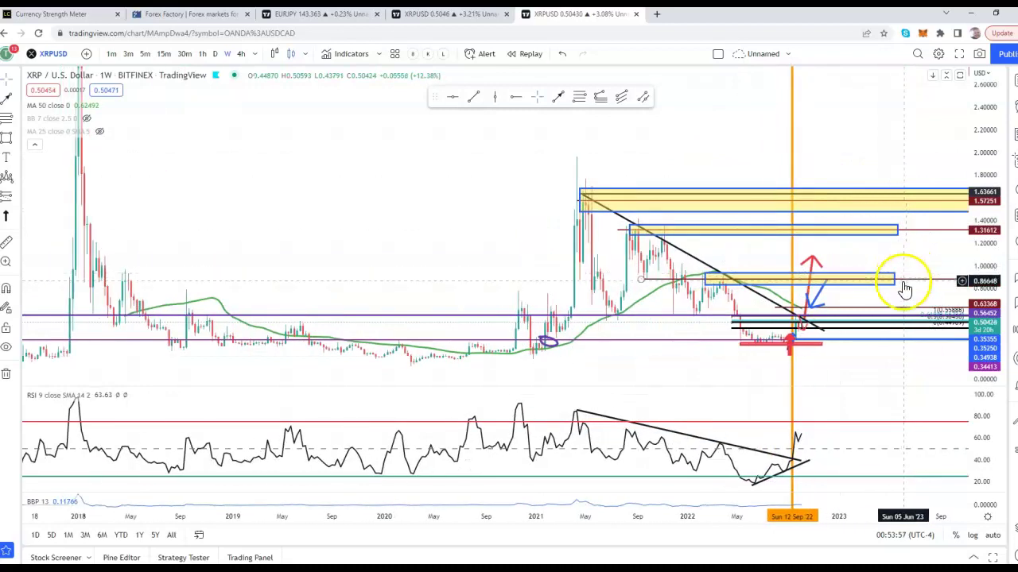
scroll(904, 288, "up", 1)
scroll(827, 397, "down", 1)
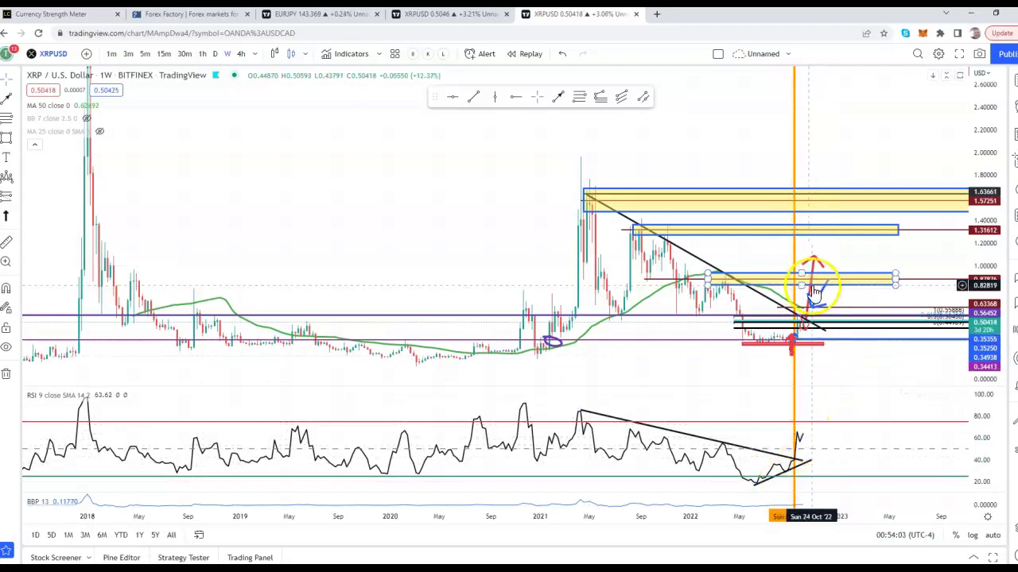
scroll(874, 289, "up", 2)
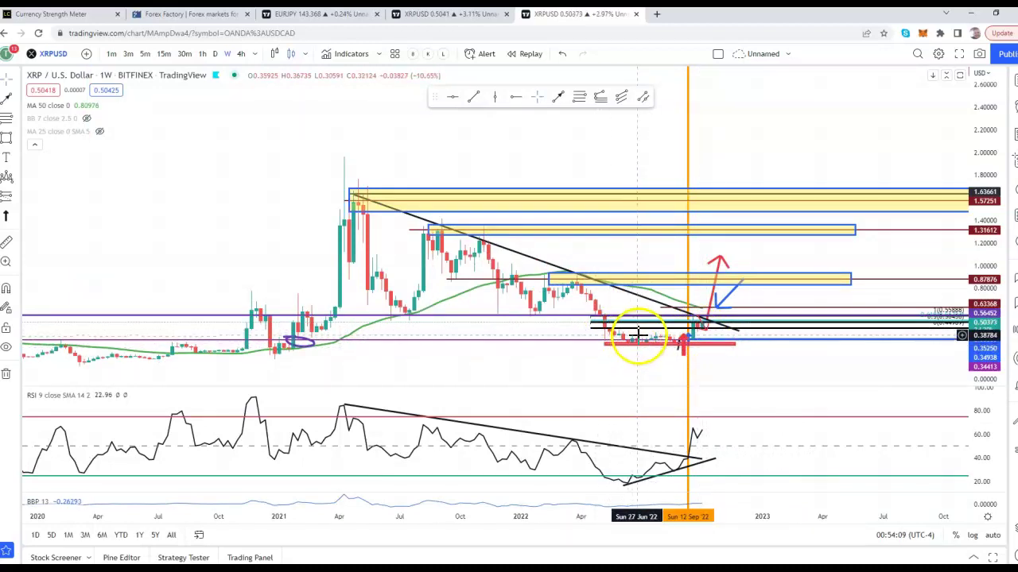
left_click(689, 382)
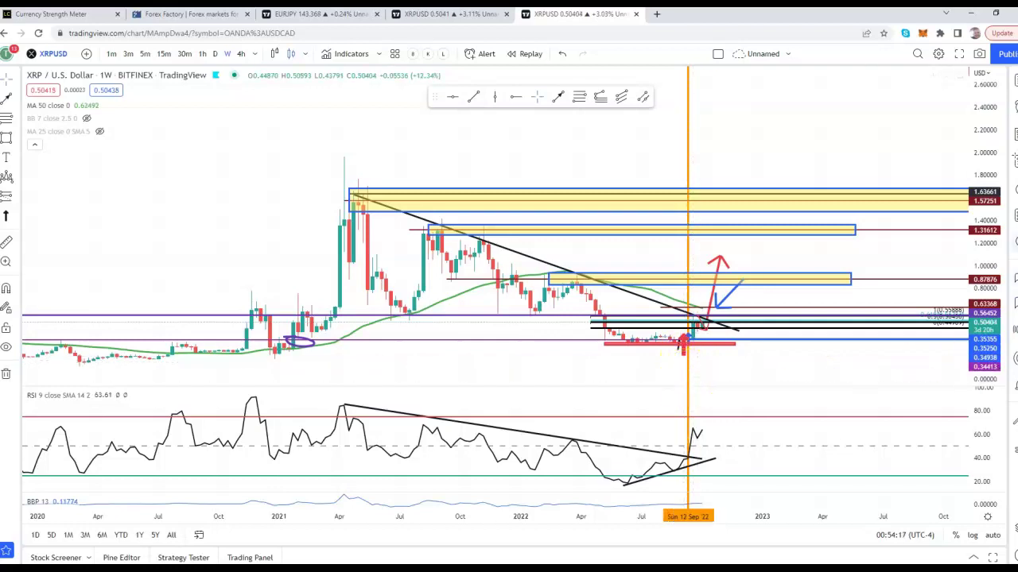
Examine the wider price range from the current lows up to the 2018-high zone and the 6.40 target
left_click_drag(996, 156, 984, 238)
left_click_drag(900, 186, 884, 223)
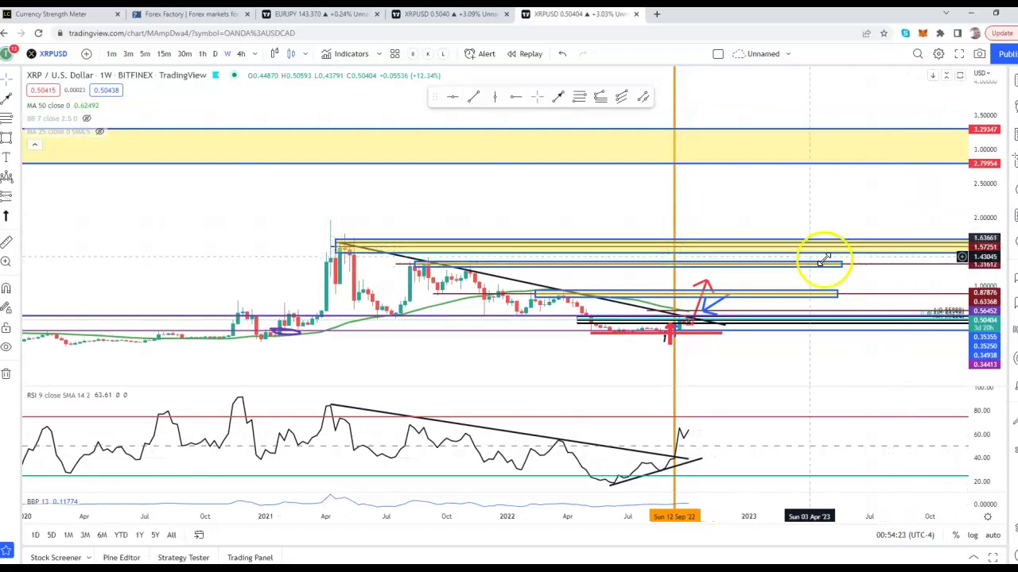
scroll(807, 258, "down", 3)
left_click_drag(977, 188, 974, 235)
left_click_drag(896, 208, 869, 246)
left_click_drag(977, 137, 981, 182)
left_click_drag(989, 123, 973, 254)
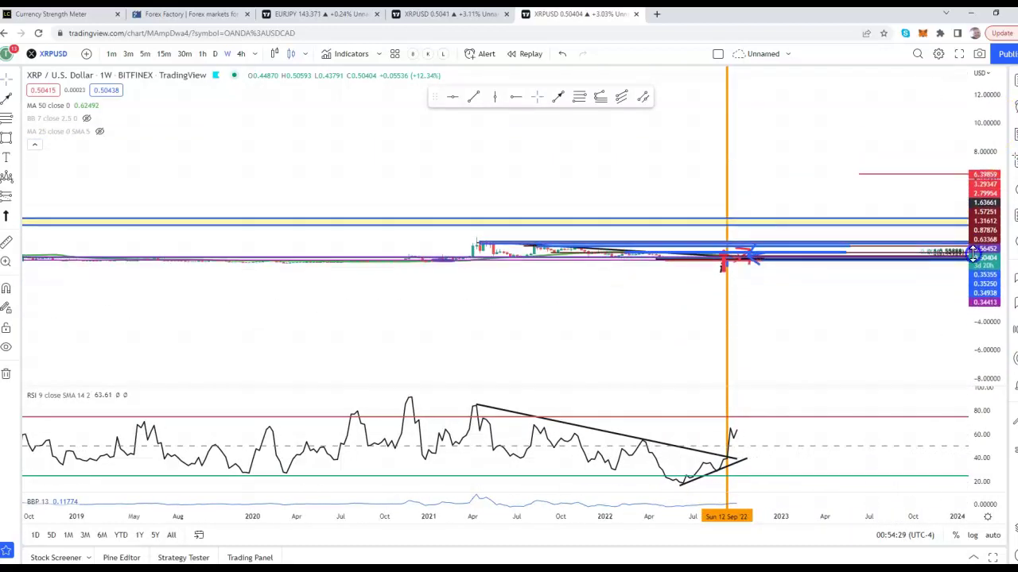